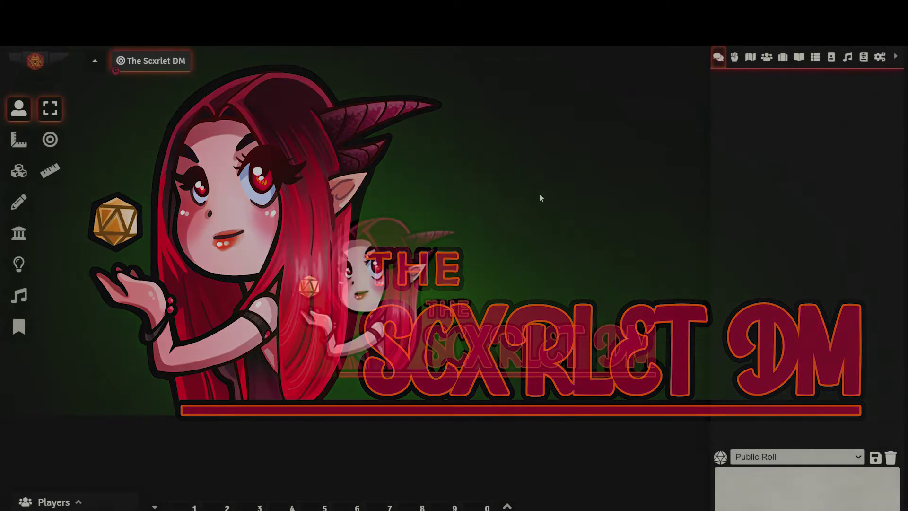
- Place the Akra player character on the scene above the logo and view its character sheet
left_click(766, 58)
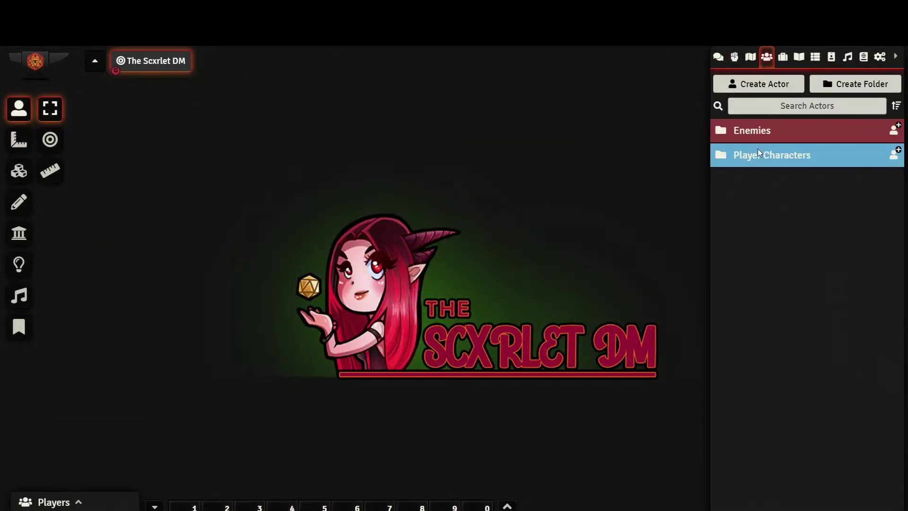
left_click(758, 153)
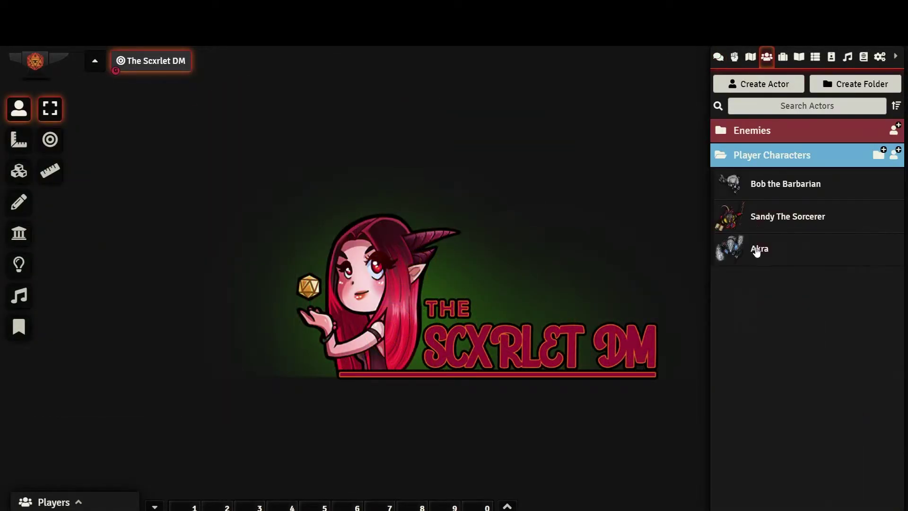
left_click_drag(756, 250, 504, 144)
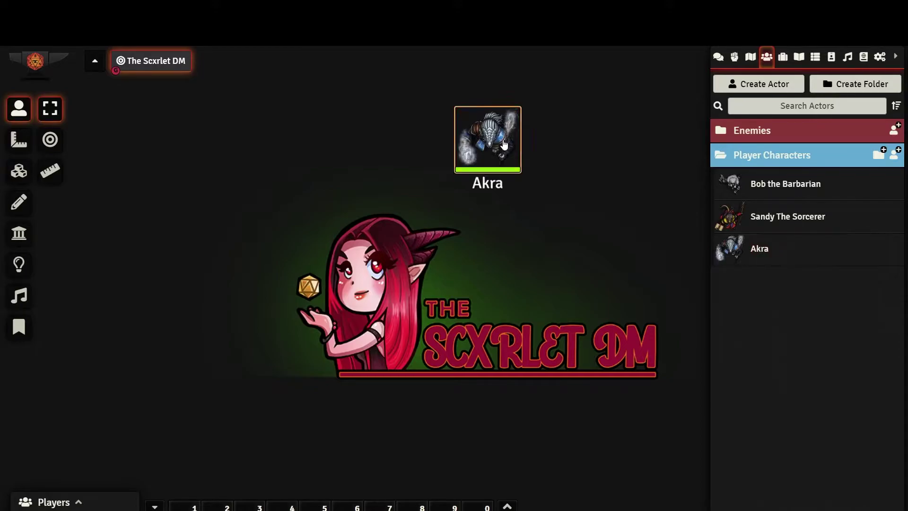
double_click(504, 144)
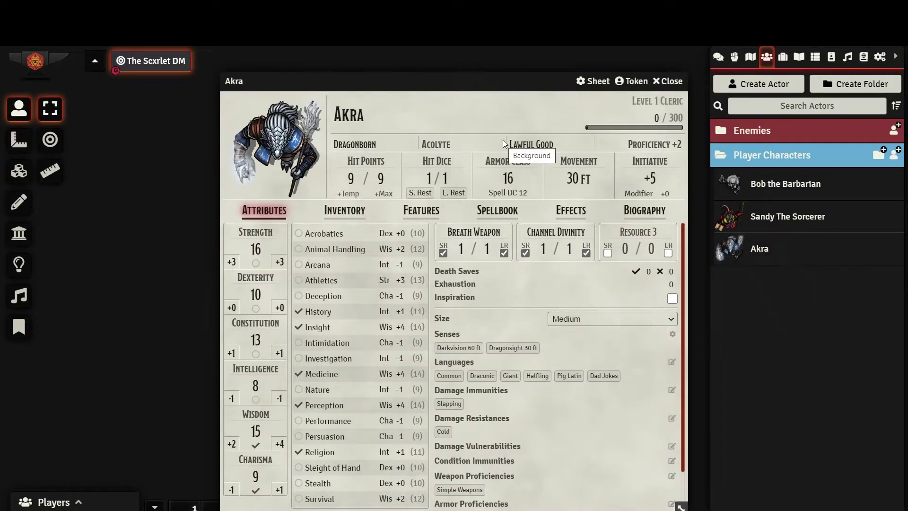
key("Escape")
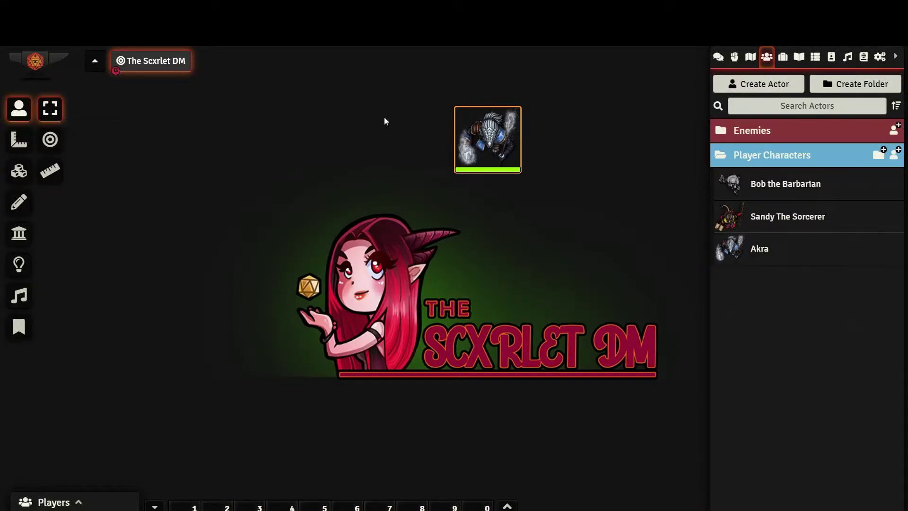
- Try moving the Akra token two grid squares to the left and back, and one square in each direction
left_click_drag(487, 138, 373, 141)
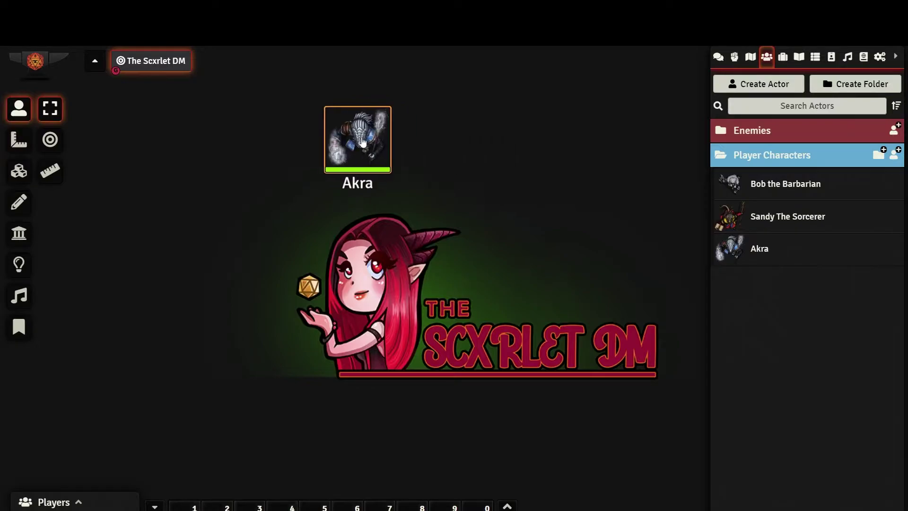
key("ctrl+z")
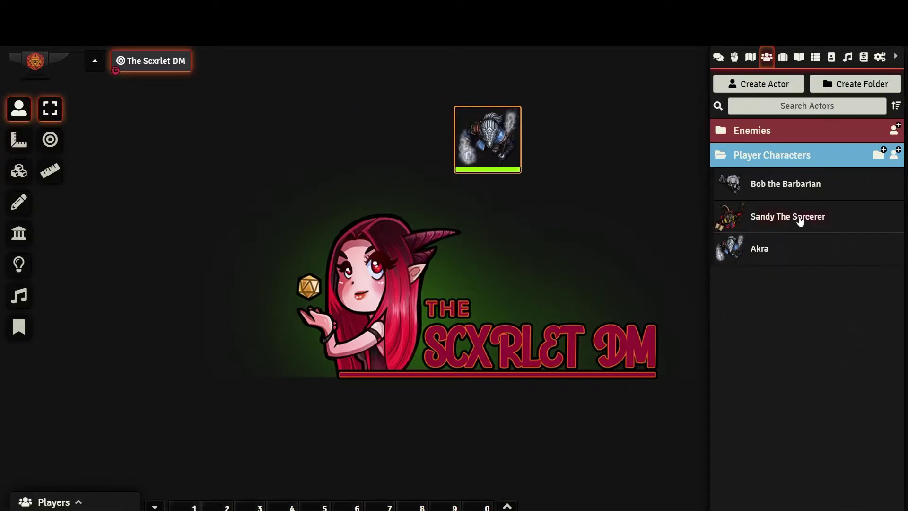
key("Down")
key("Right")
key("Up")
key("Left")
- Rotate the Akra token in place to face different directions
scroll(497, 151, "down", 4)
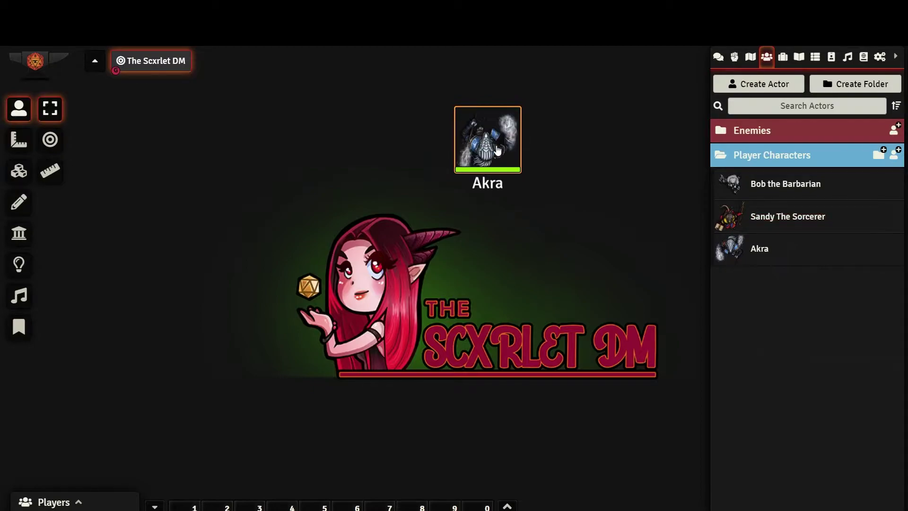
scroll(498, 150, "down", 5)
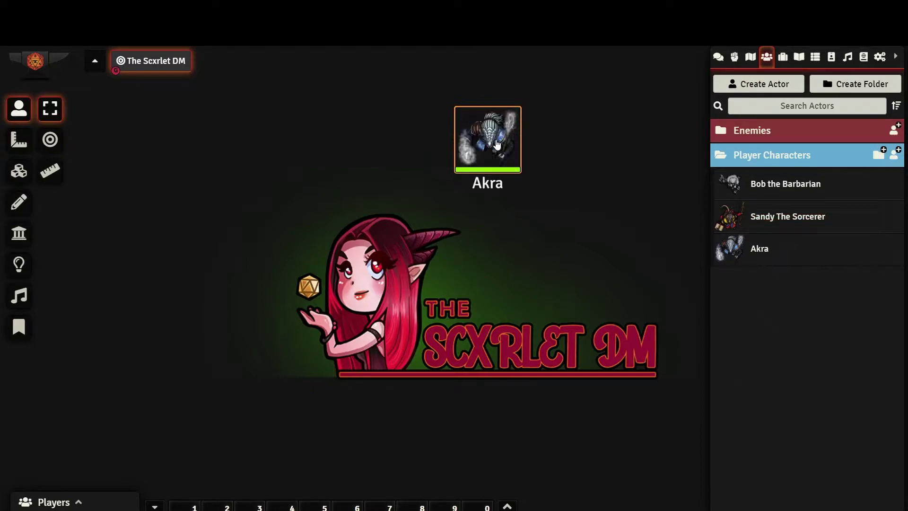
scroll(498, 144, "down", 2)
scroll(497, 144, "down", 4)
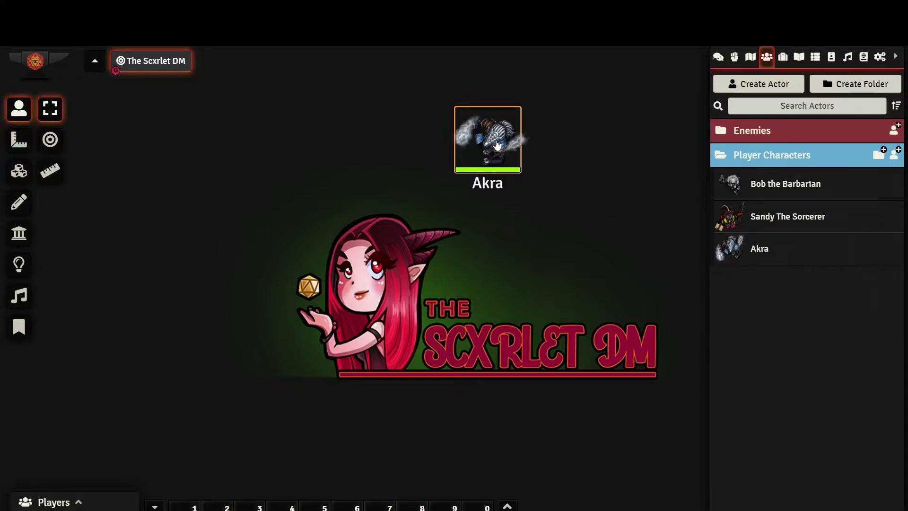
scroll(497, 145, "down", 4)
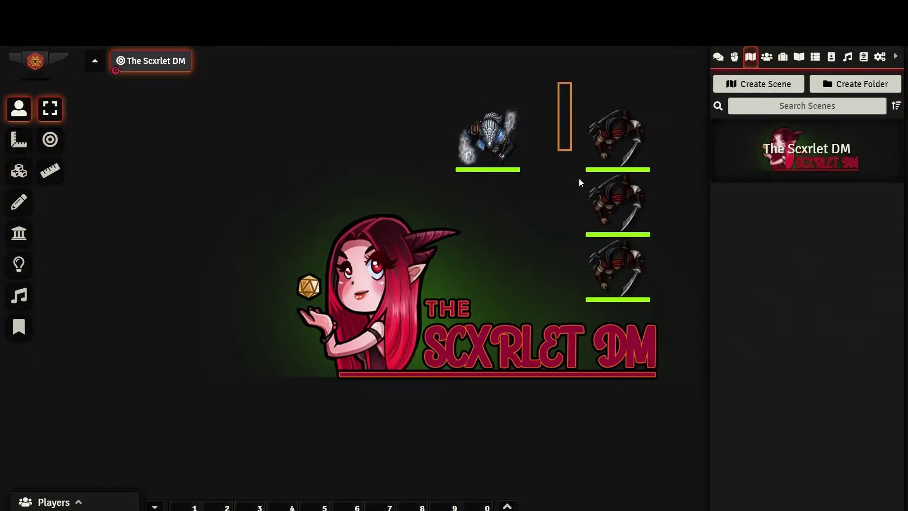
- Select the three Bandit tokens together and rotate them as a group
left_click_drag(578, 182, 675, 336)
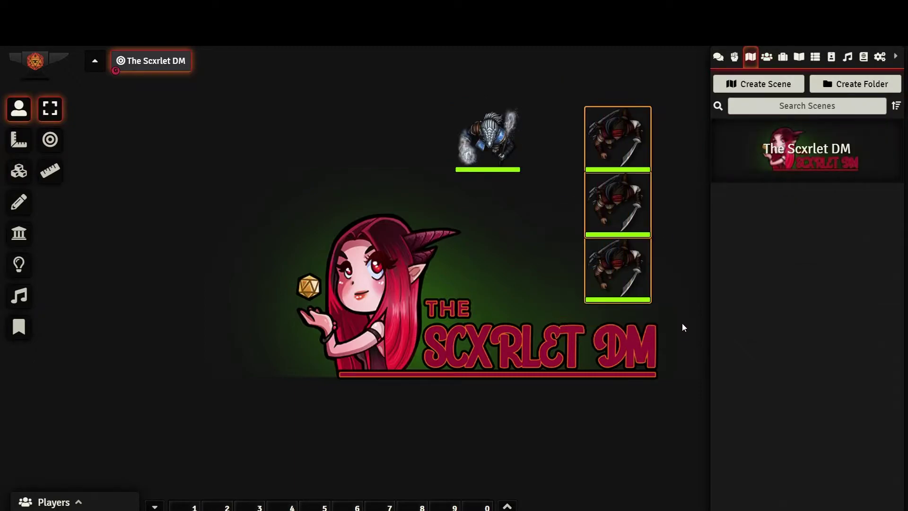
left_click(685, 260)
left_click(625, 134)
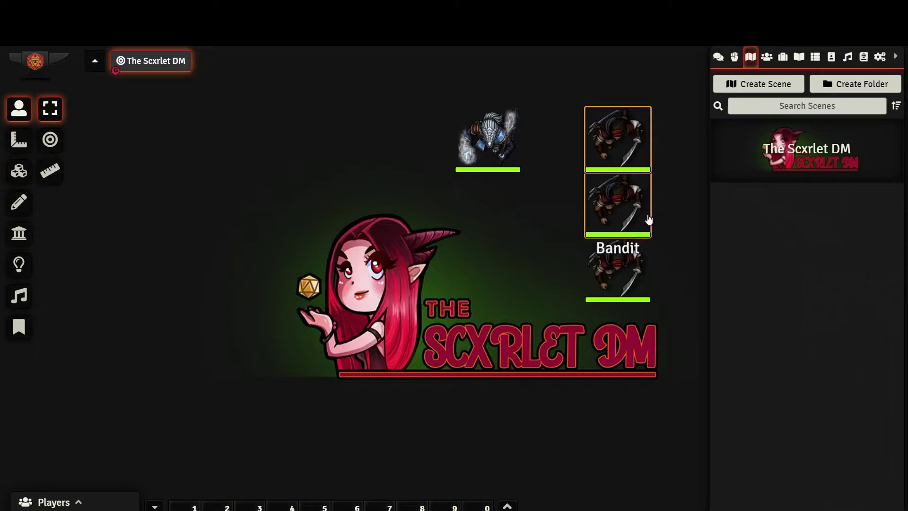
left_click(618, 272, "shift")
scroll(622, 207, "down", 10)
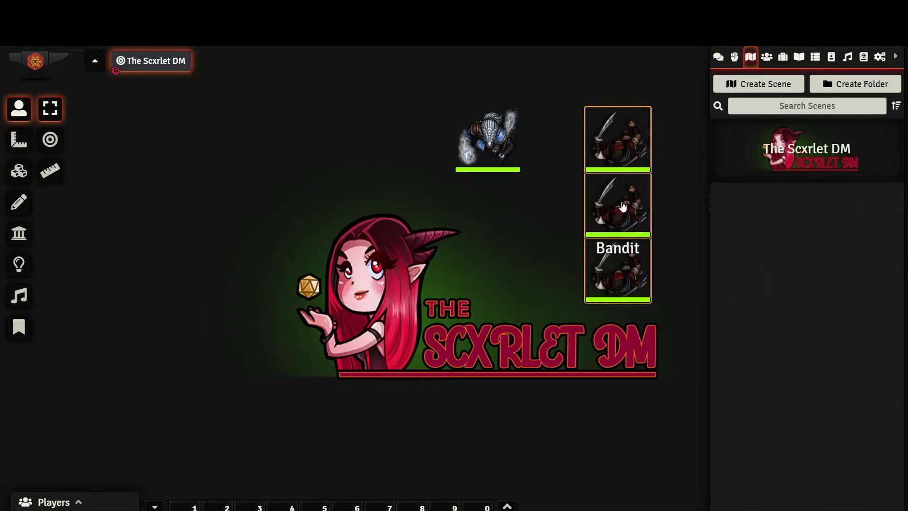
- Target the Bob the Barbarian token with the Select Targets tool
left_click(50, 139)
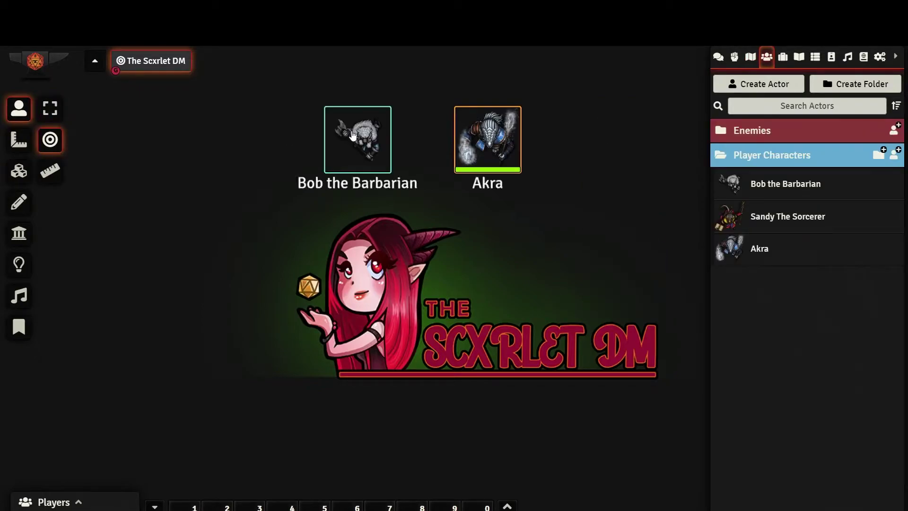
left_click(368, 144)
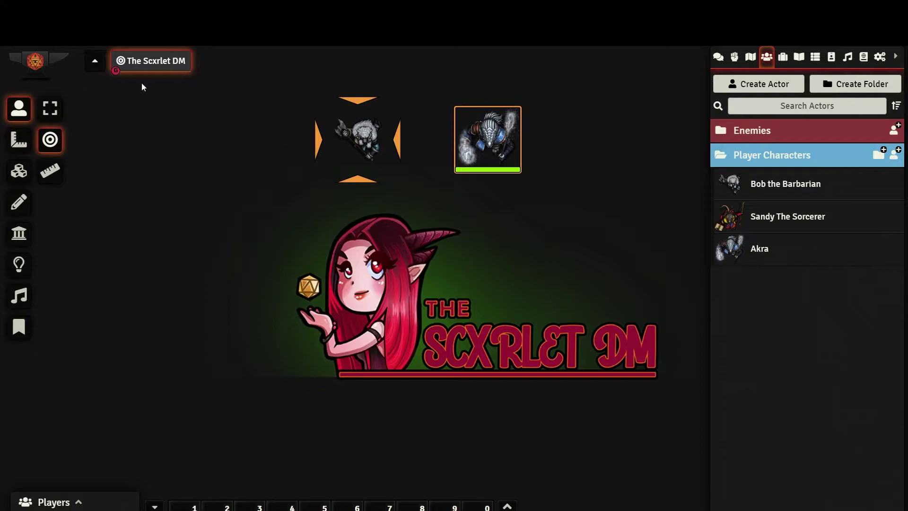
- Measure distances with the ruler from the Akra token toward Bob the Barbarian and the area below him
left_click(50, 171)
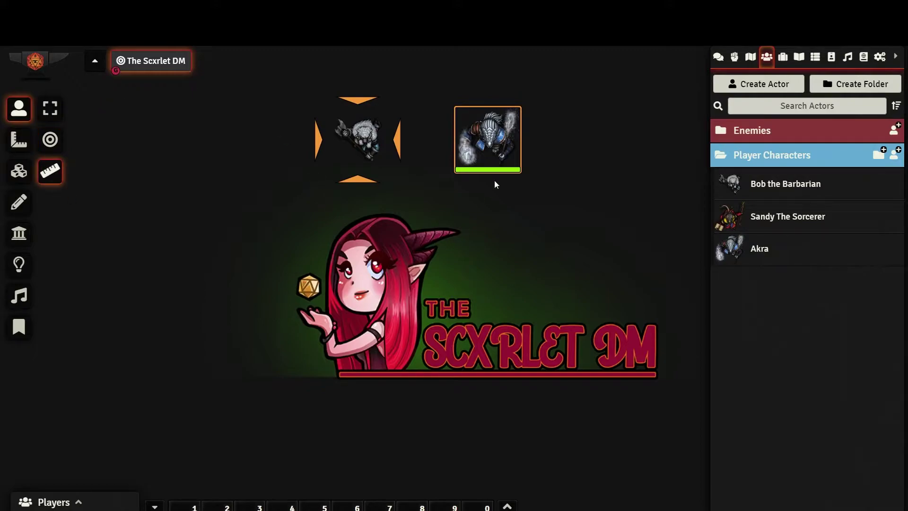
left_click_drag(488, 141, 338, 169)
left_click_drag(488, 160, 387, 198)
right_click(387, 198)
right_click(387, 198)
right_click(387, 197)
right_click(387, 197)
- Set the Akra token's elevation to 15 ft
right_click(496, 146)
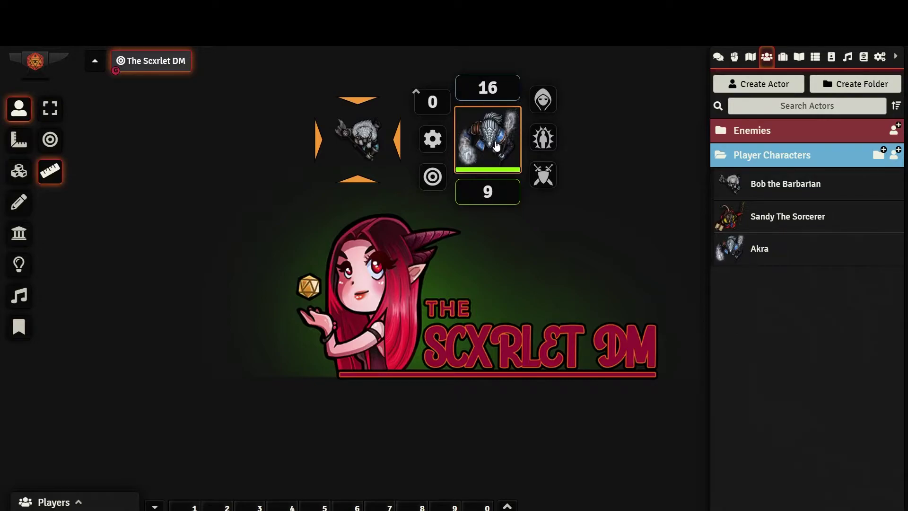
left_click(434, 101)
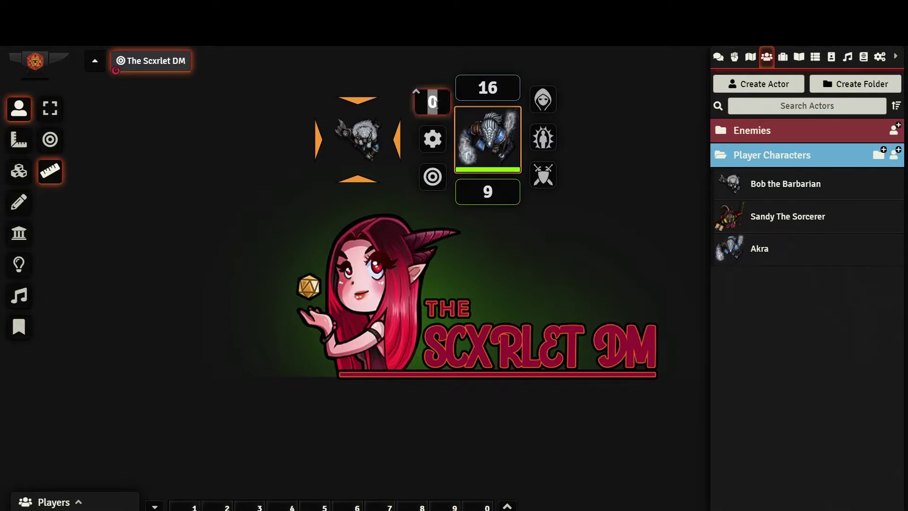
type("15")
key("Return")
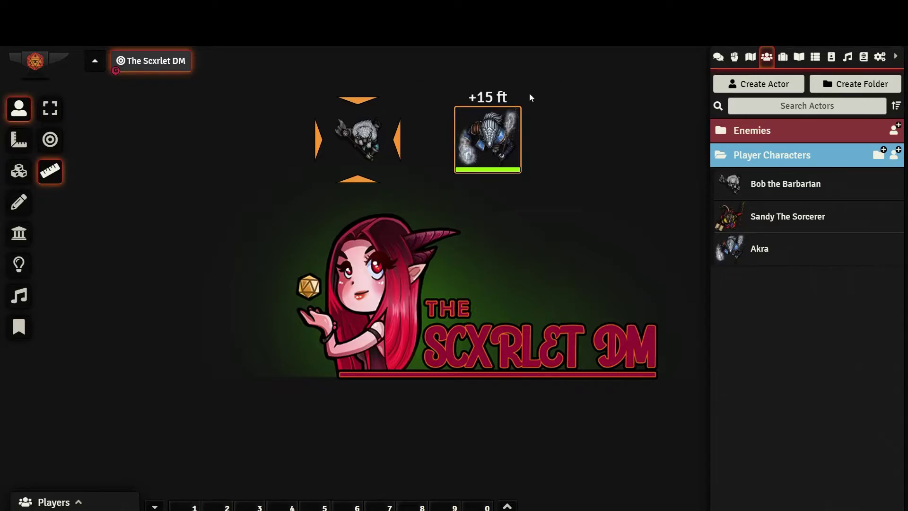
- Open the Akra token's configuration briefly and close it without making changes
right_click(486, 118)
left_click(431, 138)
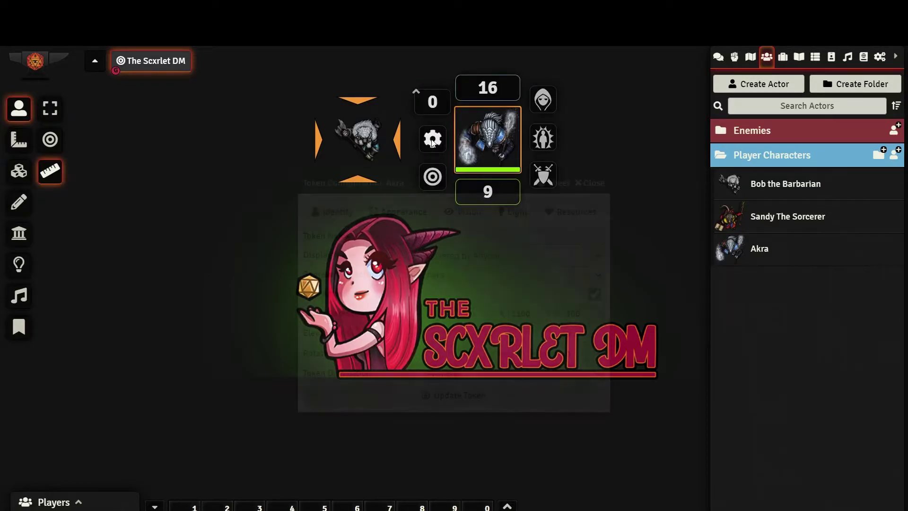
left_click(591, 183)
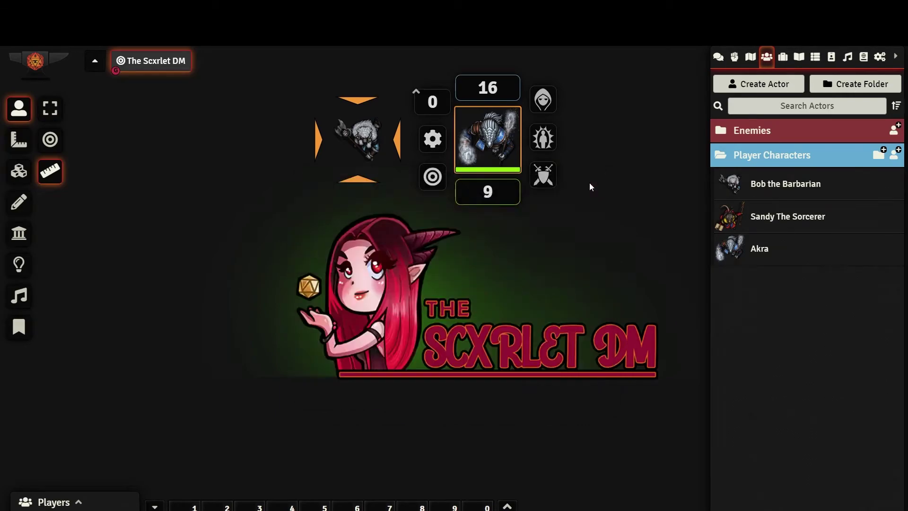
- Switch the Akra token's targeting on and off, and hide and reveal the token
left_click(437, 183)
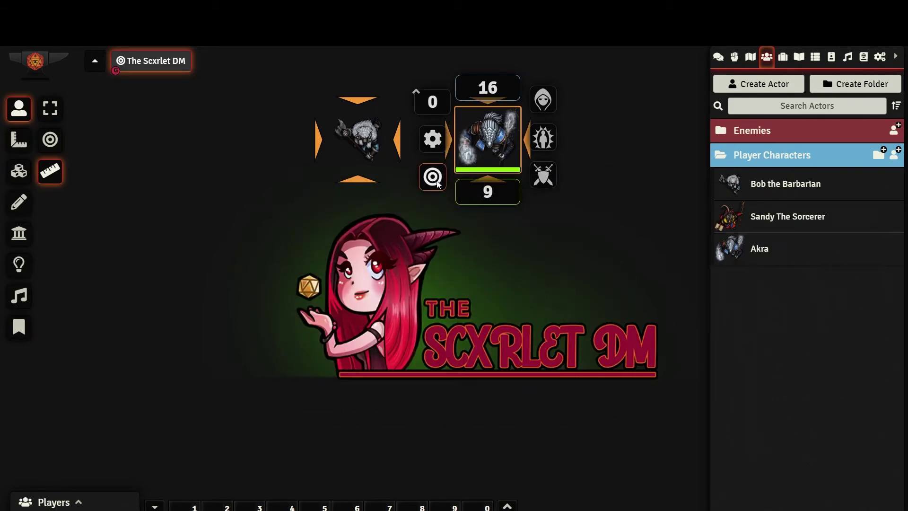
left_click(437, 183)
left_click(437, 183)
left_click(542, 101)
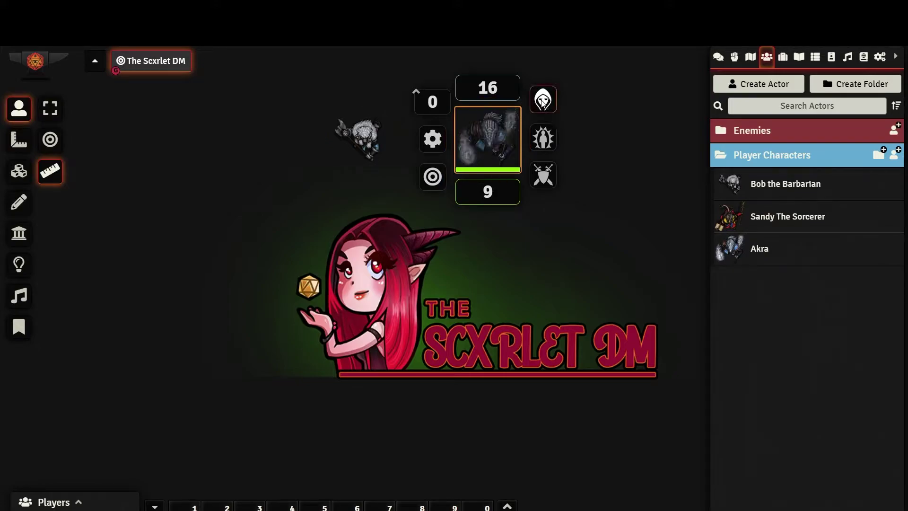
left_click(542, 101)
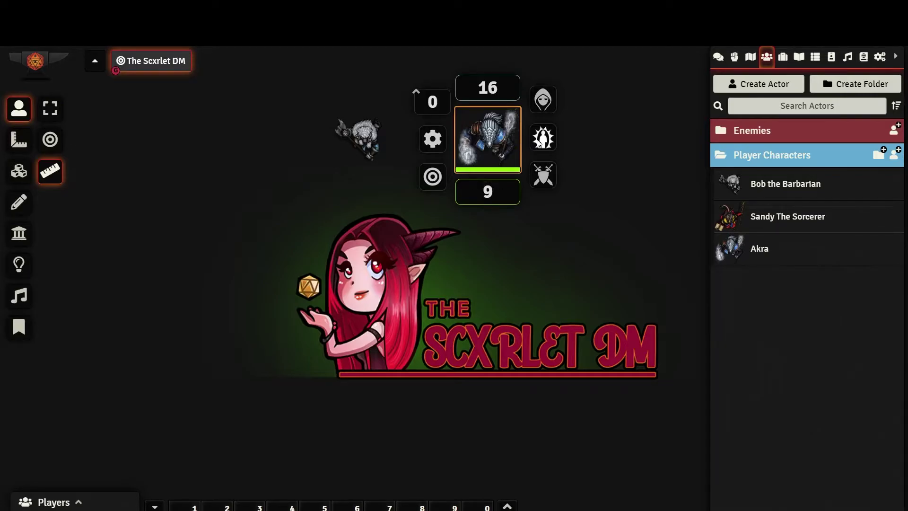
- Apply Prone, Paralyzed and the condition between them to the Akra token, and clear the conditions
left_click(542, 138)
left_click(572, 101)
left_click(586, 99)
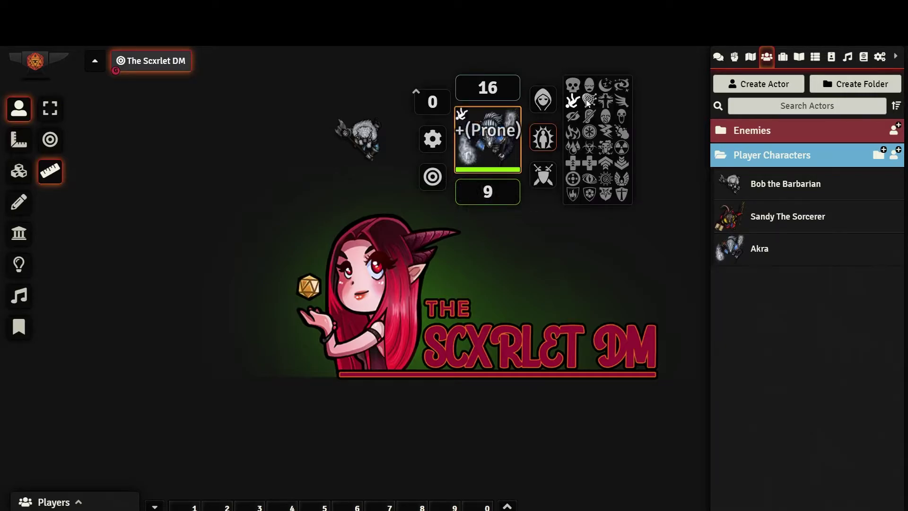
left_click(604, 100)
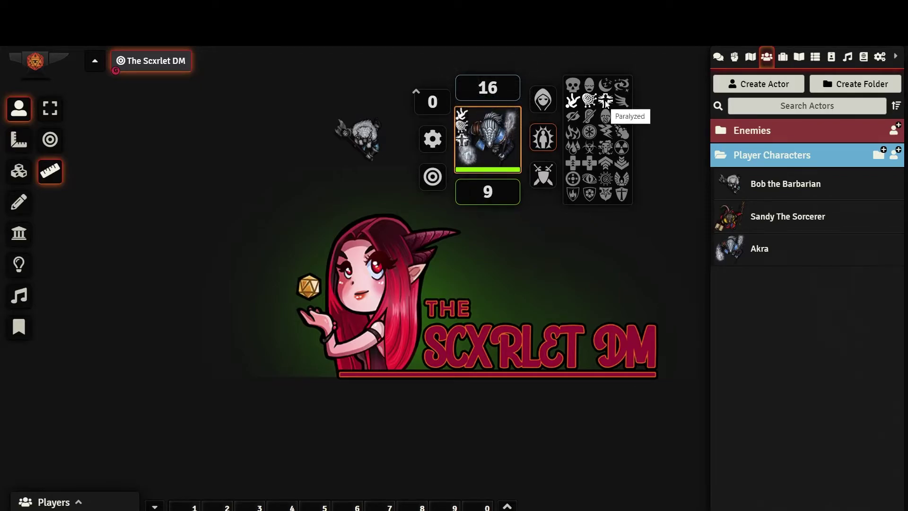
left_click(604, 100)
- Toggle the Akra token in and out of the combat encounter and view its initiative roll in the chat log
left_click(544, 181)
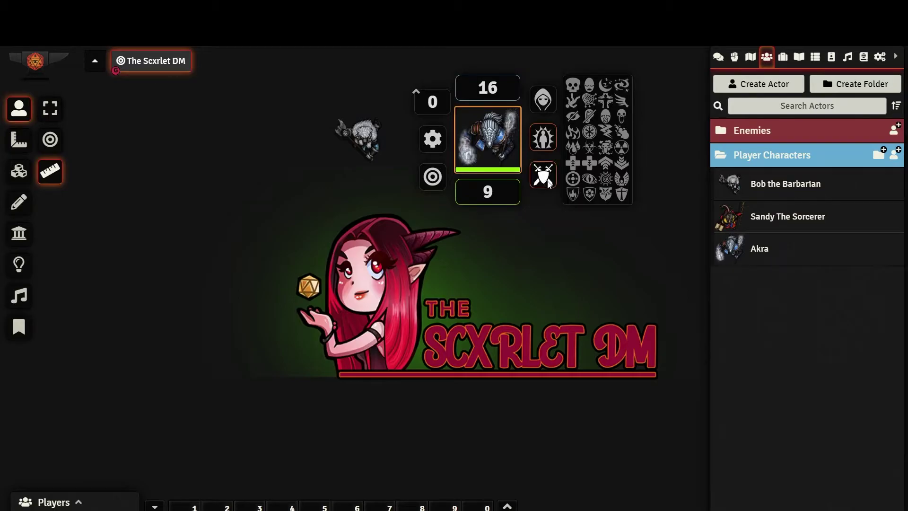
left_click(736, 58)
left_click(549, 181)
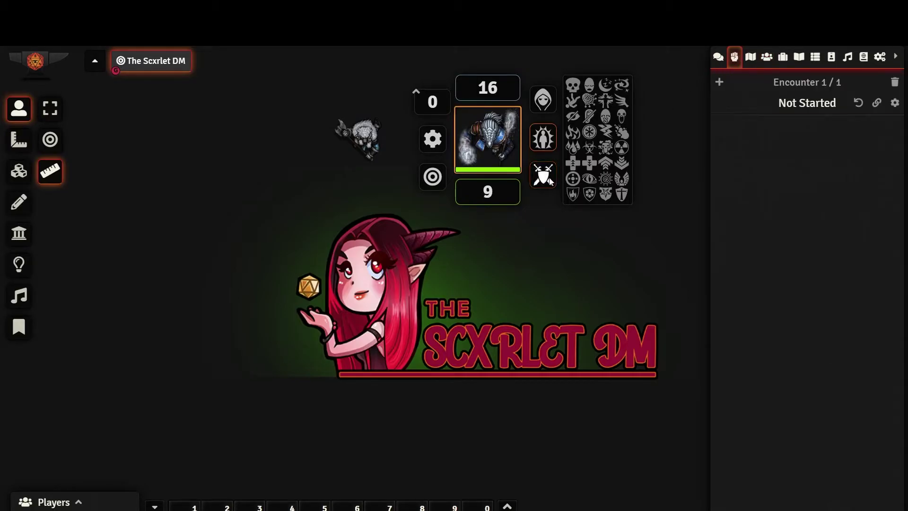
left_click(549, 181)
left_click(549, 181)
left_click(718, 57)
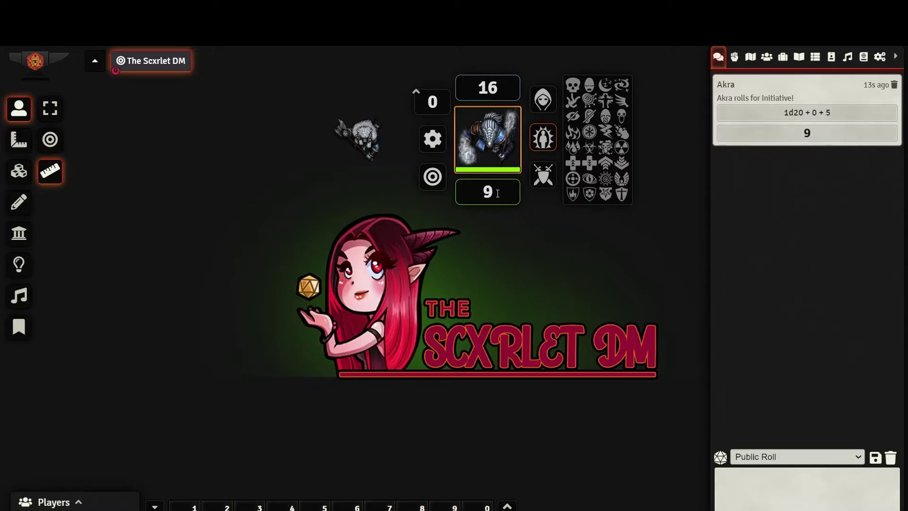
- Subtract 5 from the Akra token's hit points and add 5 back
left_click(497, 193)
type("-5")
key("Return")
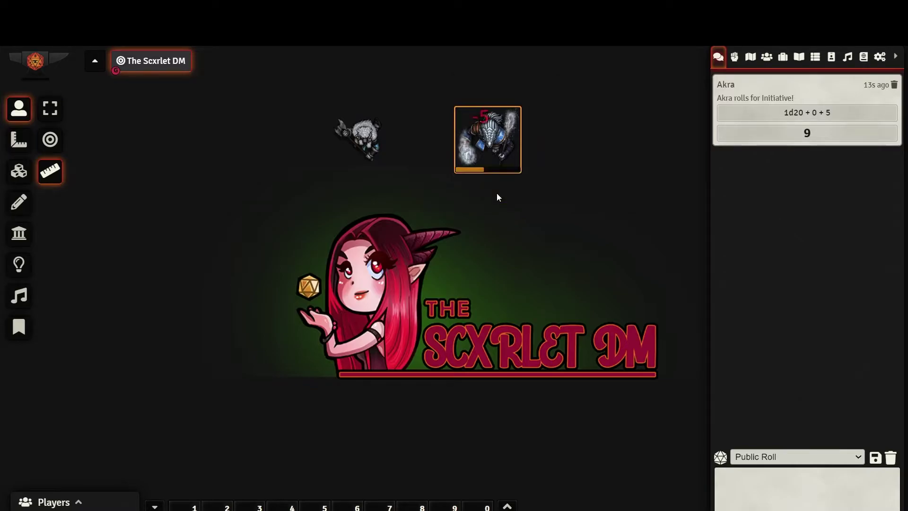
left_click(496, 193)
type("+5")
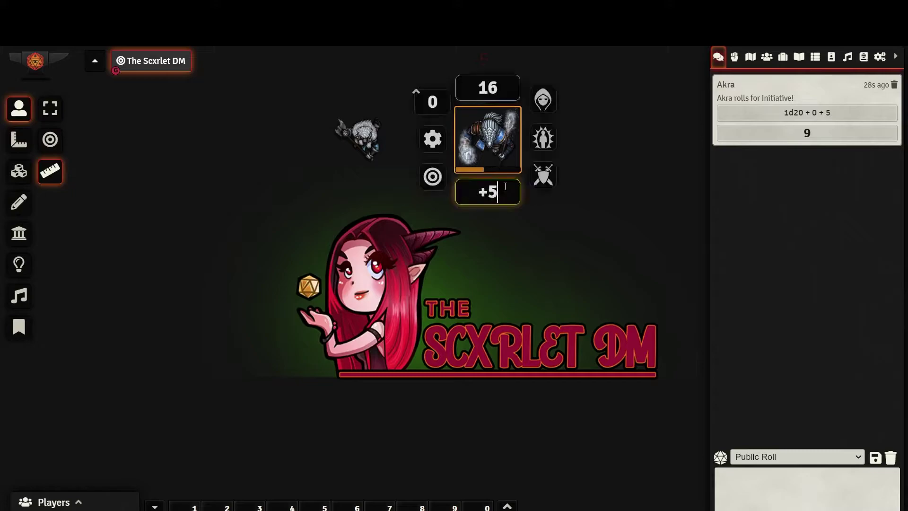
key("Return")
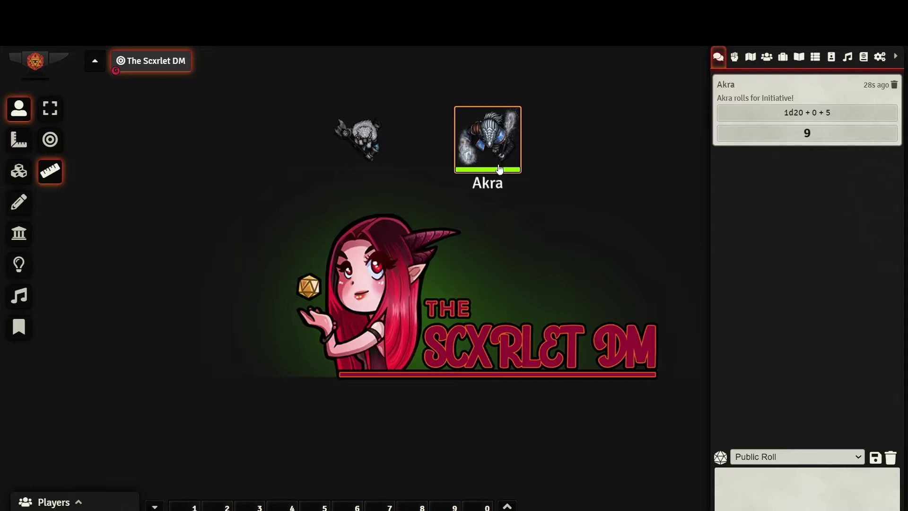
- Open the Akra token's configuration from its HUD, close it, and reopen it for review
right_click(487, 145)
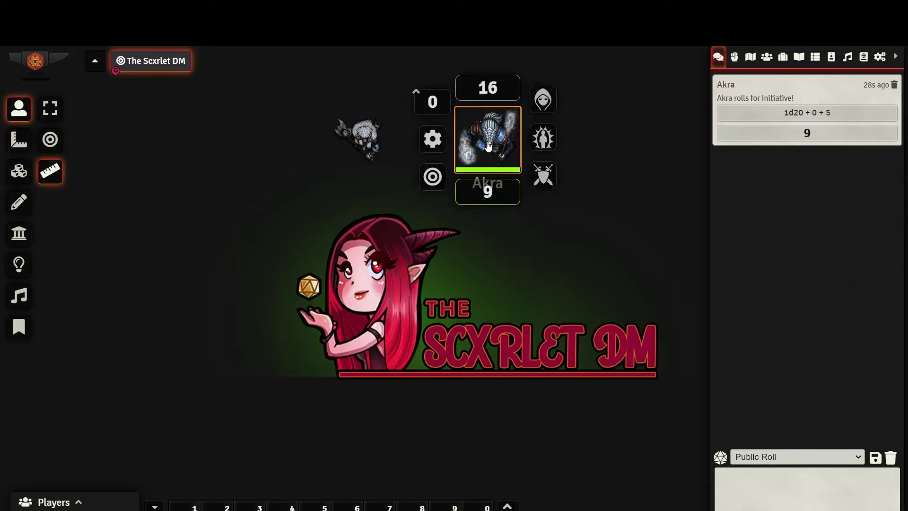
left_click(432, 139)
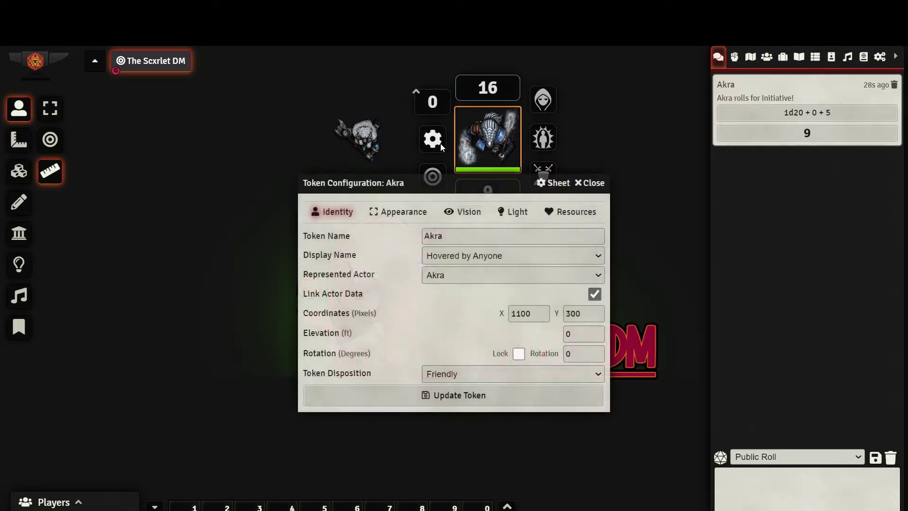
left_click(591, 182)
right_click(500, 149)
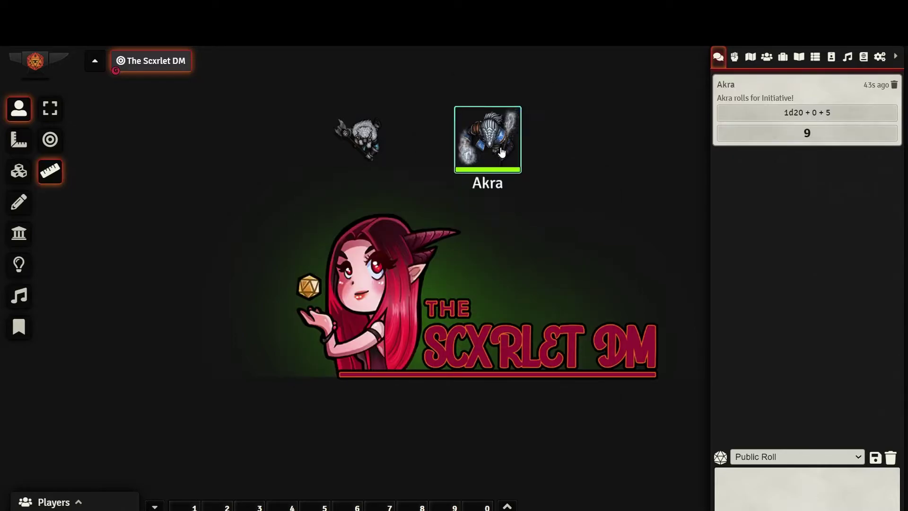
right_click(502, 151)
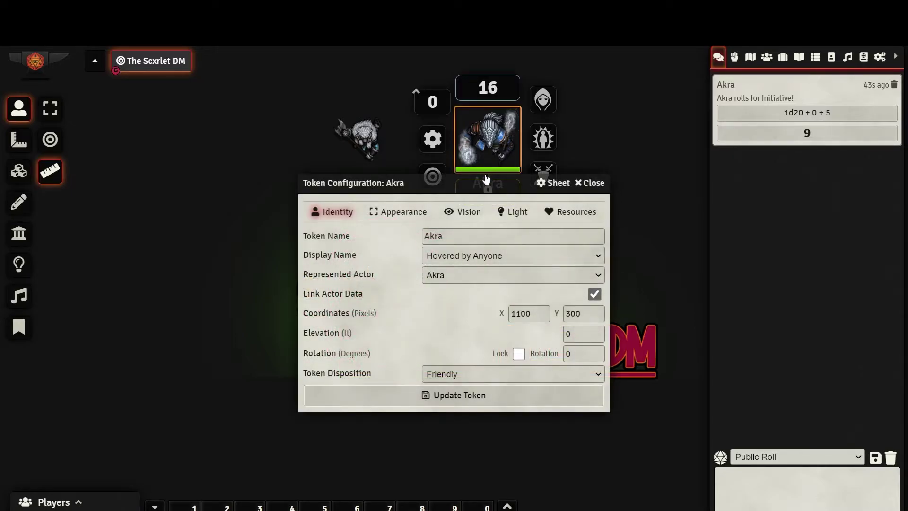
left_click_drag(487, 186, 472, 184)
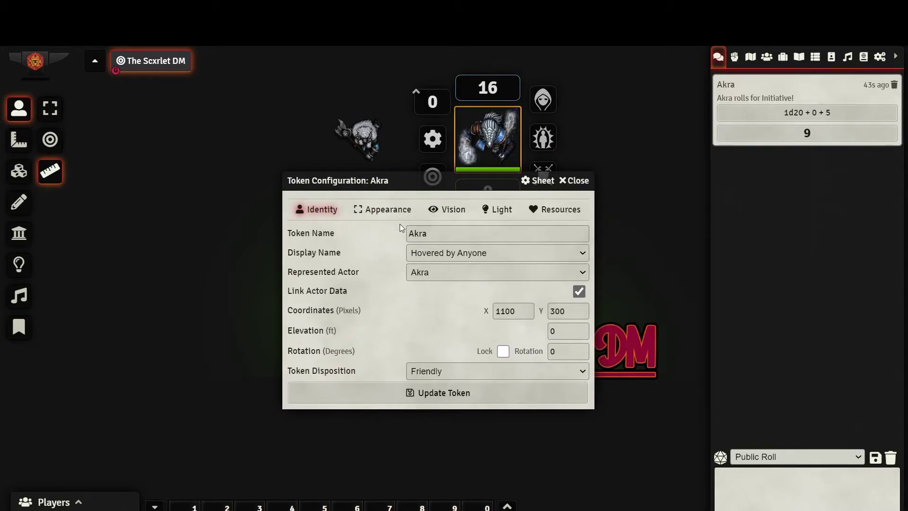
- Set the Akra token's name display to Hovered by Owner and review the represented actor choices
left_click(464, 253)
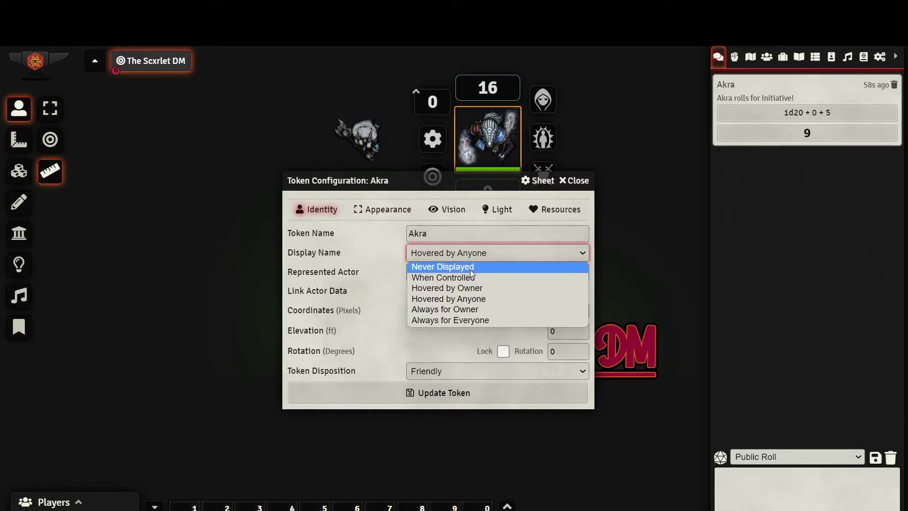
left_click(470, 287)
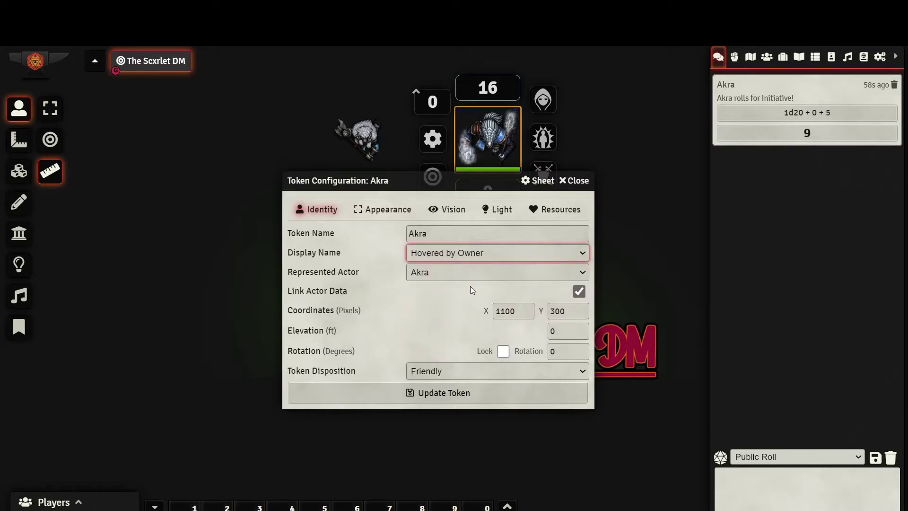
left_click(472, 272)
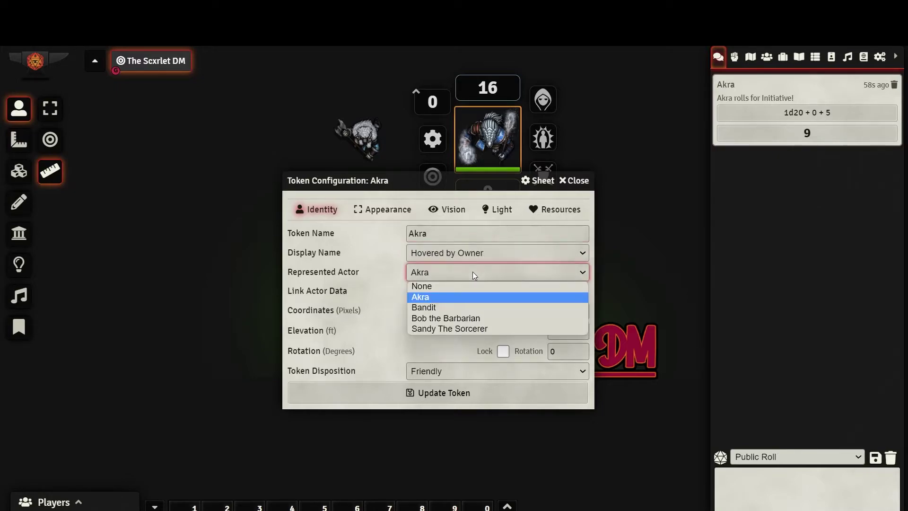
left_click(472, 271)
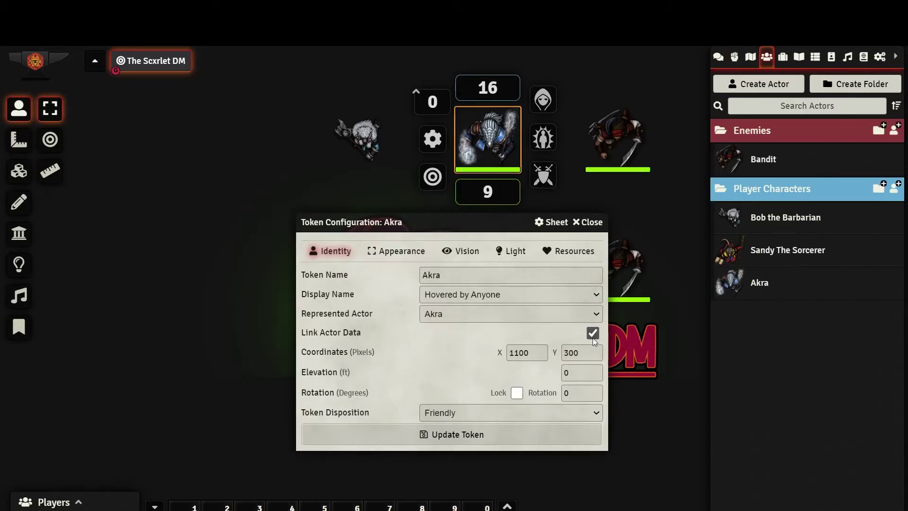
- Close the Akra token's configuration and subtract 5 from the linked token's hit points
left_click(591, 222)
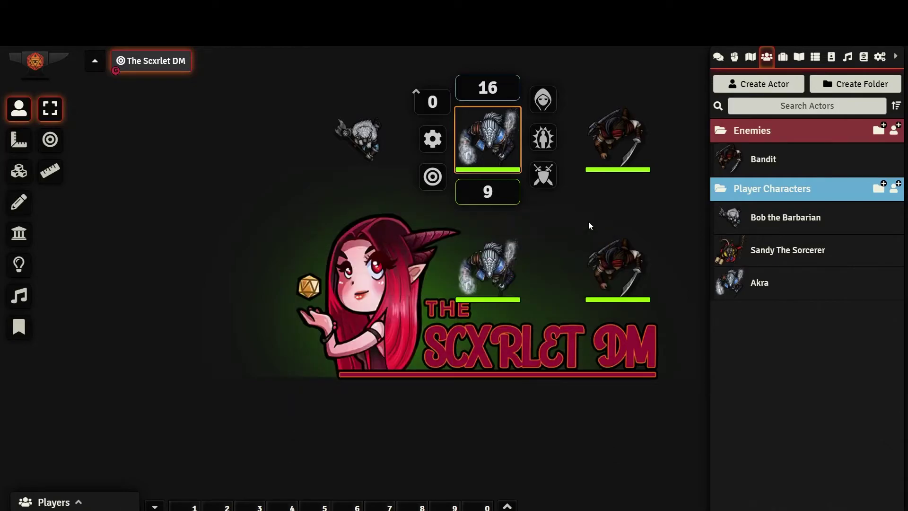
left_click(507, 190)
type("-5")
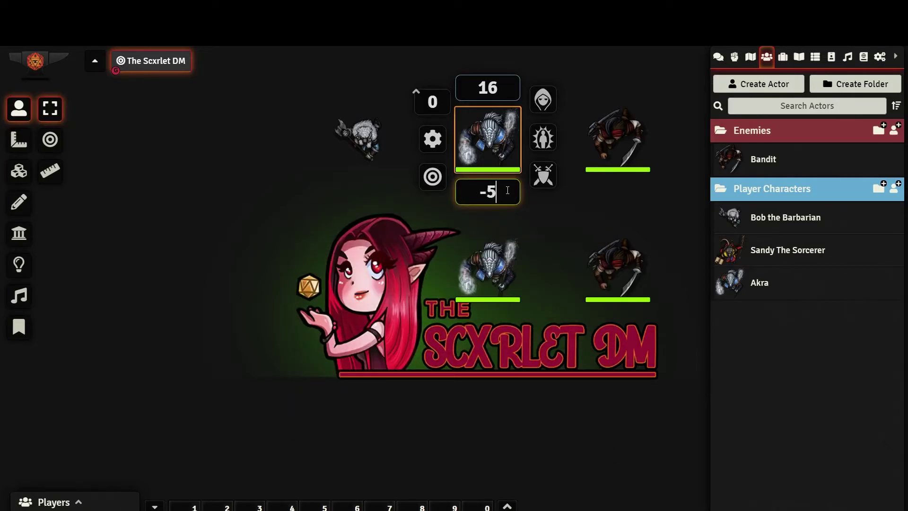
key("Return")
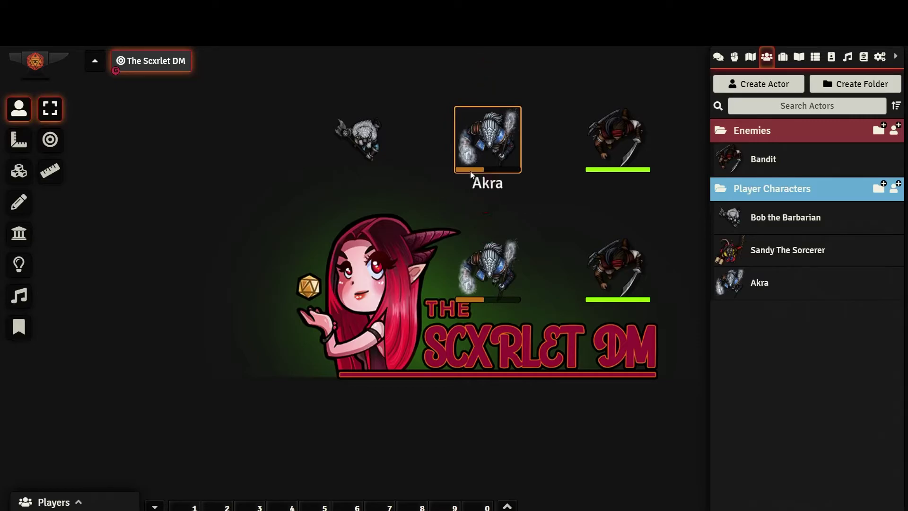
- Check the actor data link setting of the upper Bandit token and subtract 5 from its hit points
right_click(617, 138)
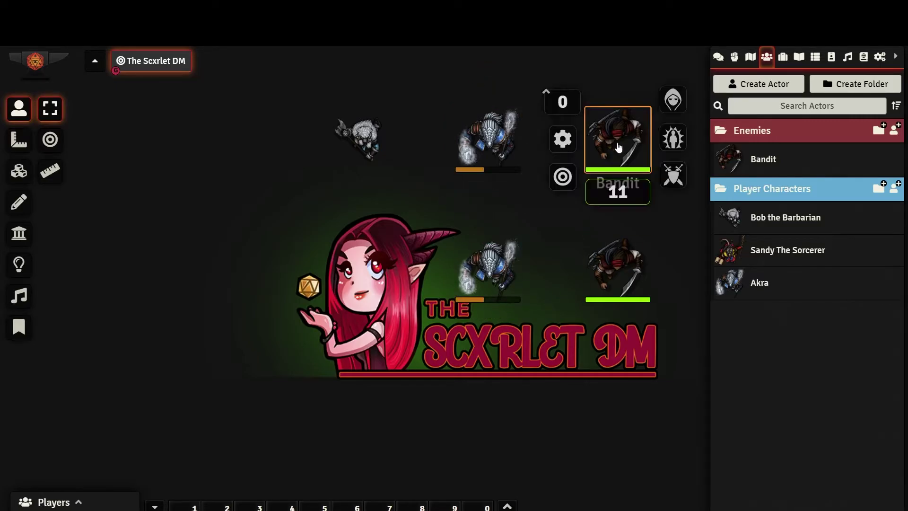
left_click(562, 138)
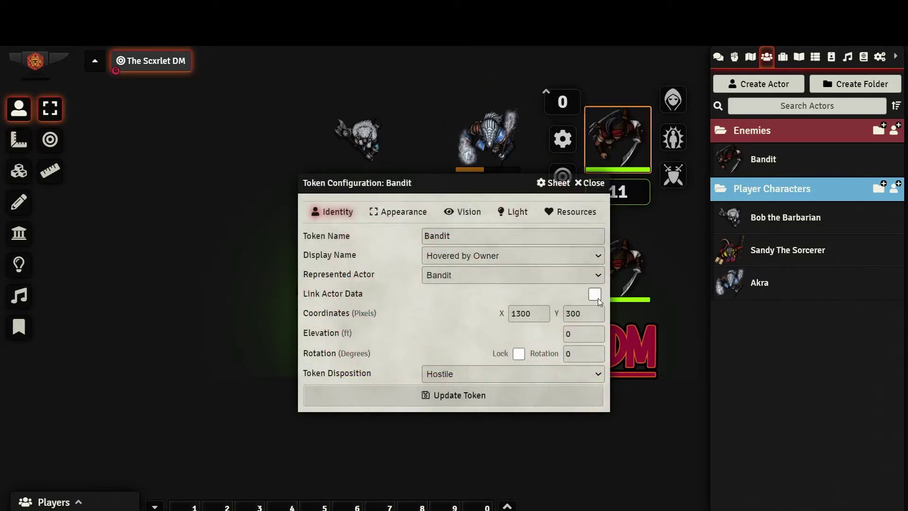
left_click(593, 183)
left_click(632, 194)
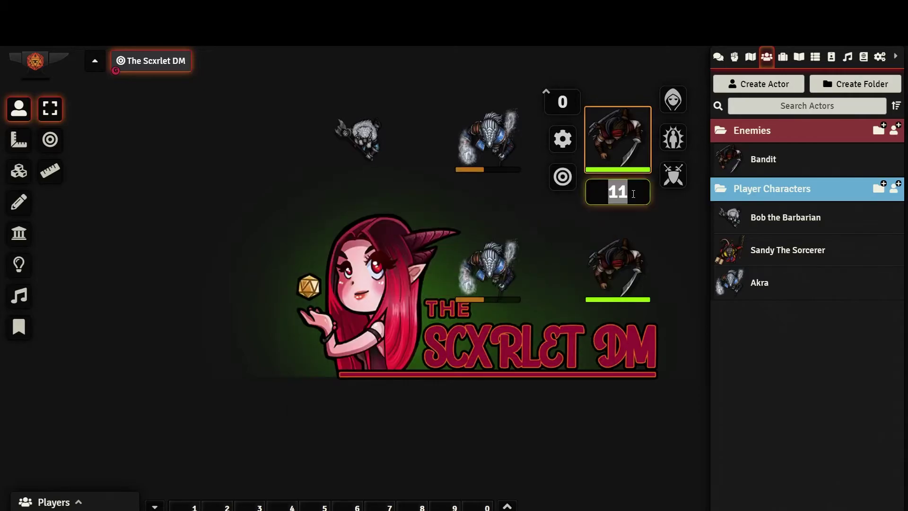
type("-5")
key("Return")
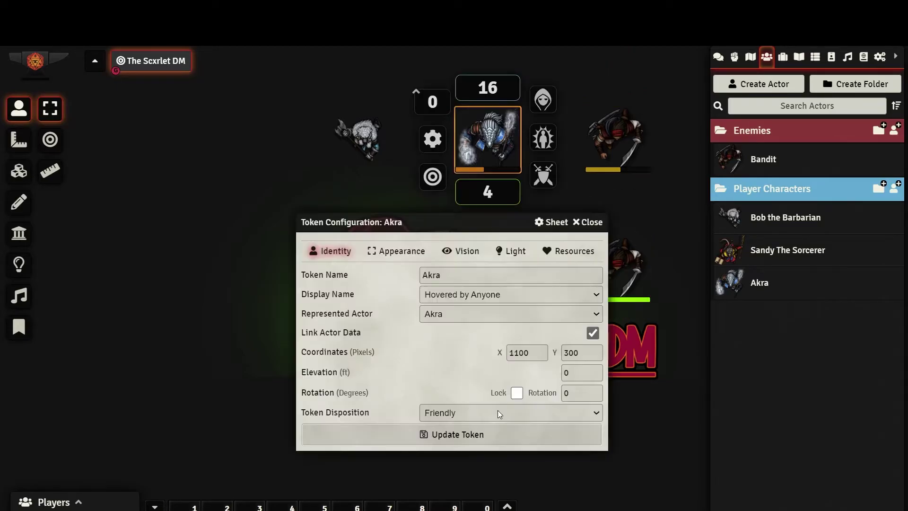
- Review the Akra token's disposition options and bring up its appearance settings
left_click(498, 411)
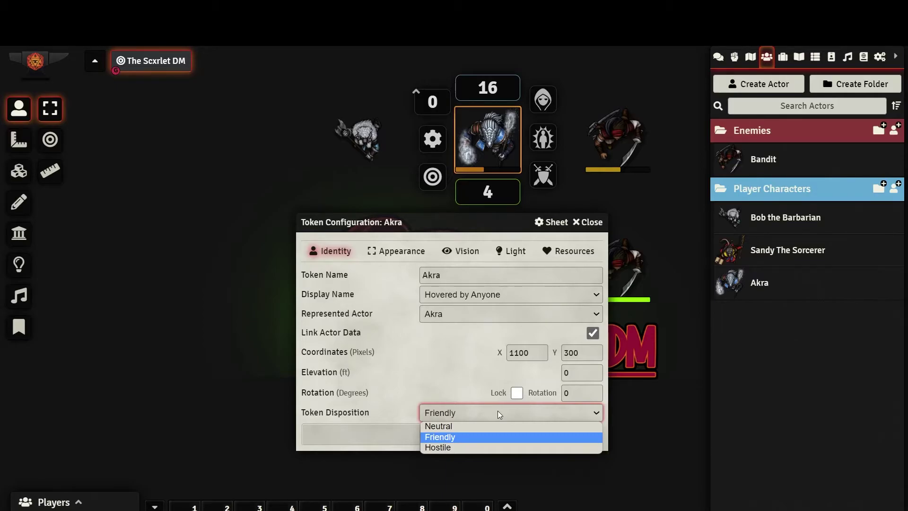
left_click(397, 253)
left_click(399, 255)
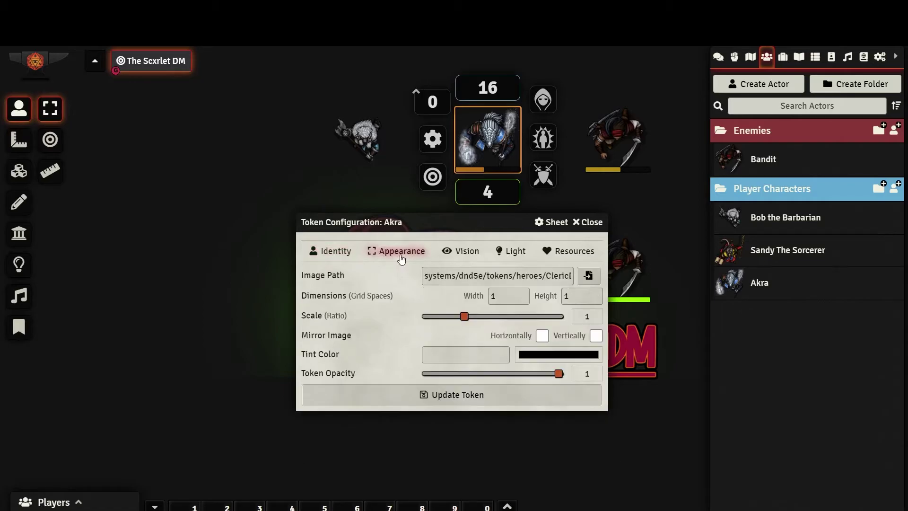
- Browse the available hero token images as thumbnails and close the image browser without choosing one
left_click(597, 277)
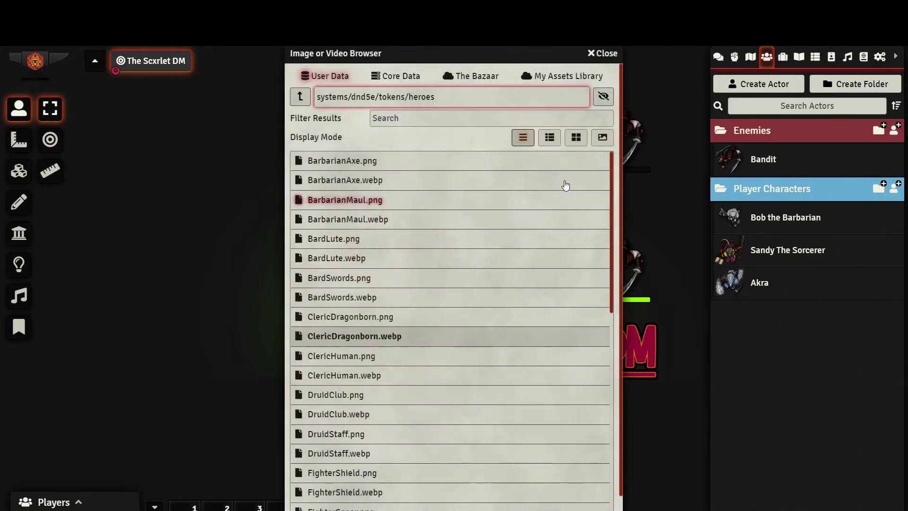
left_click(576, 137)
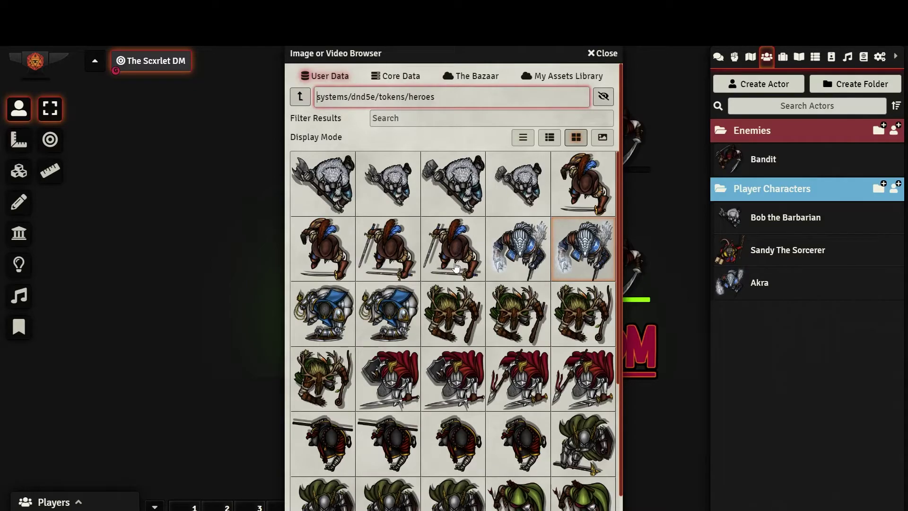
scroll(465, 282, "down", 2)
scroll(465, 282, "down", 1)
scroll(464, 283, "up", 3)
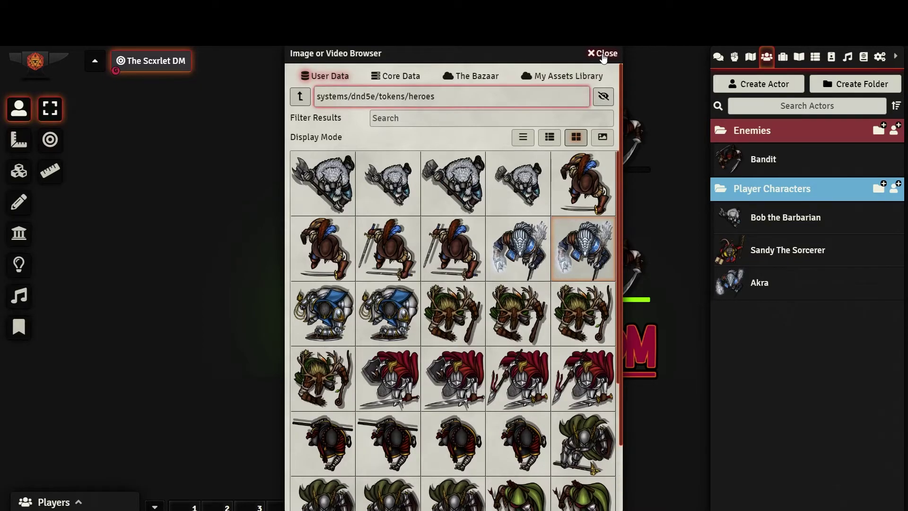
left_click(603, 53)
- Set the Akra token's dimensions to 2 by 2 grid spaces and update the token
double_click(509, 296)
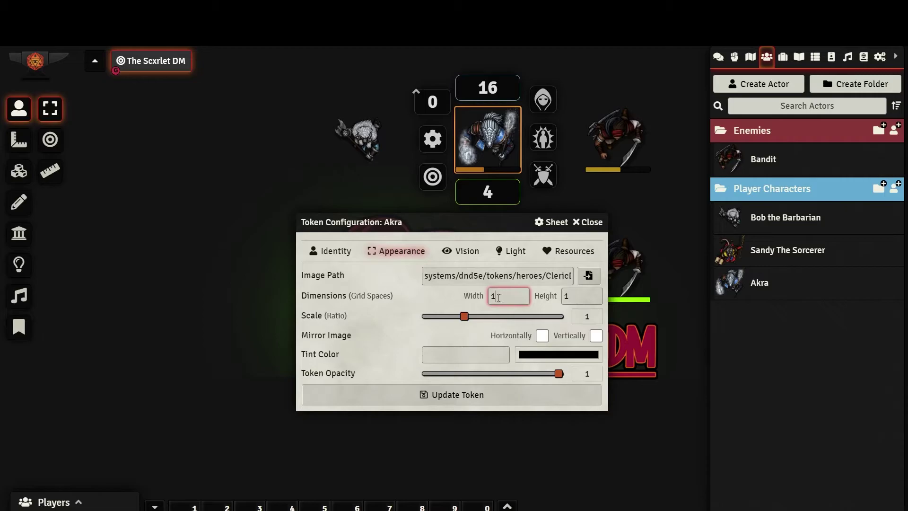
type("2")
key("Tab")
type("2")
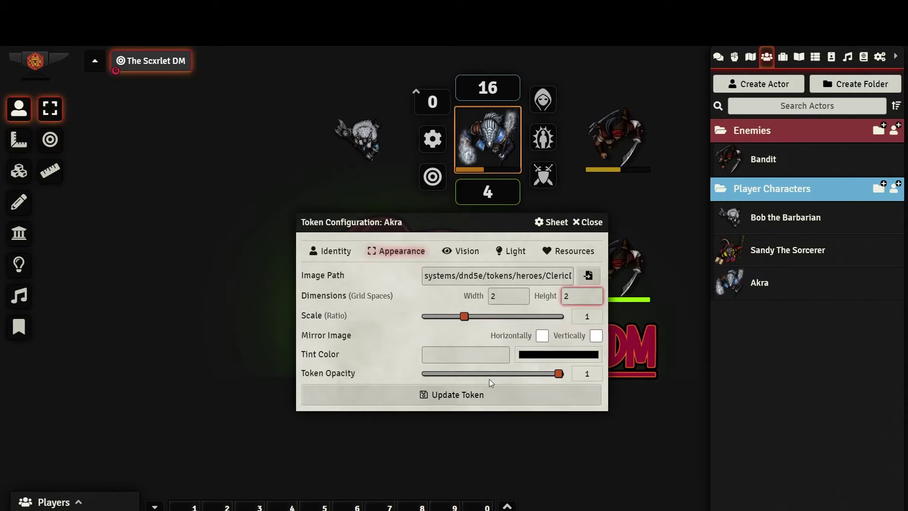
left_click(486, 395)
- Reopen the Akra token's configuration, set its dimensions back to 1 by 1 grid spaces, and update it
right_click(520, 160)
left_click(432, 171)
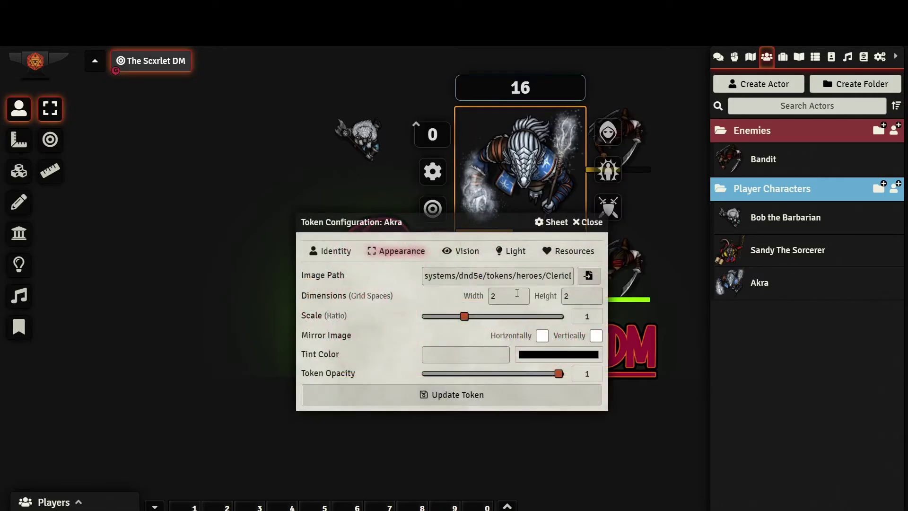
double_click(509, 296)
type("1")
key("Tab")
type("1")
left_click(495, 395)
- Try image scales of 2 and 0.6 on the Akra token, updating it each time
right_click(486, 138)
left_click(432, 139)
left_click_drag(464, 317, 510, 317)
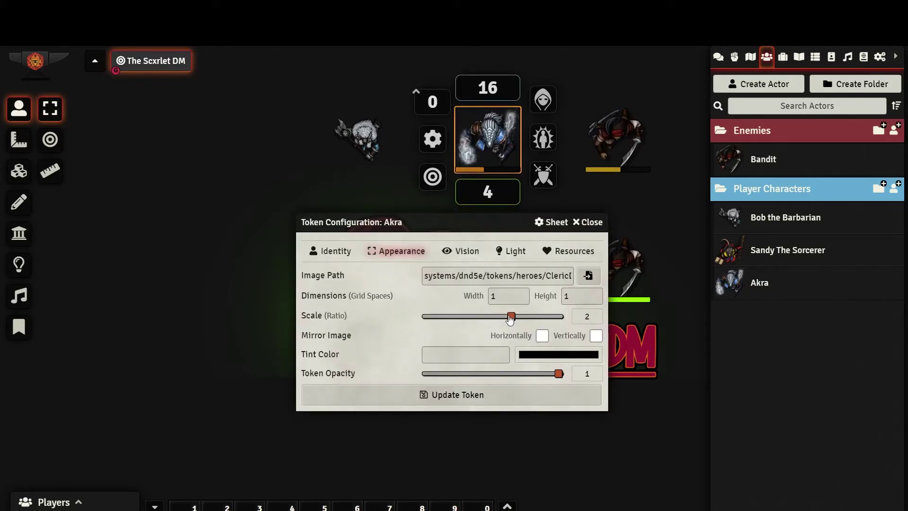
left_click(512, 397)
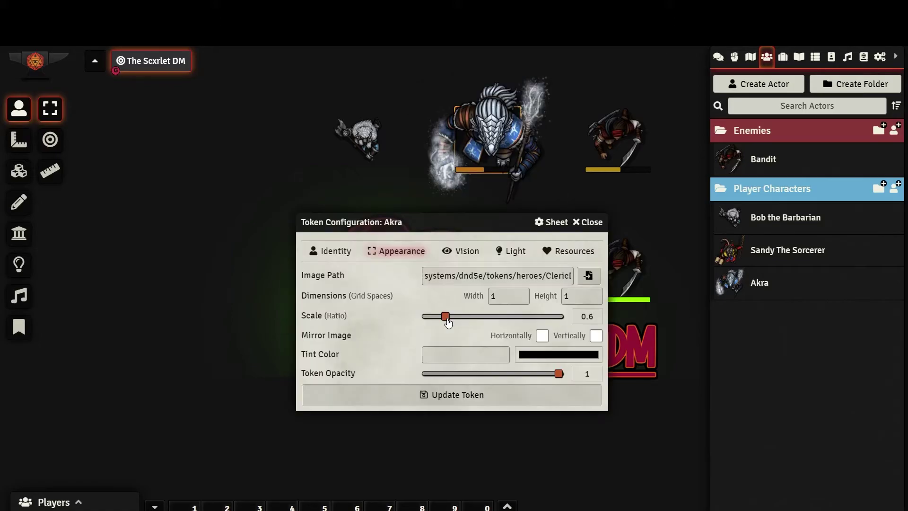
left_click(505, 398)
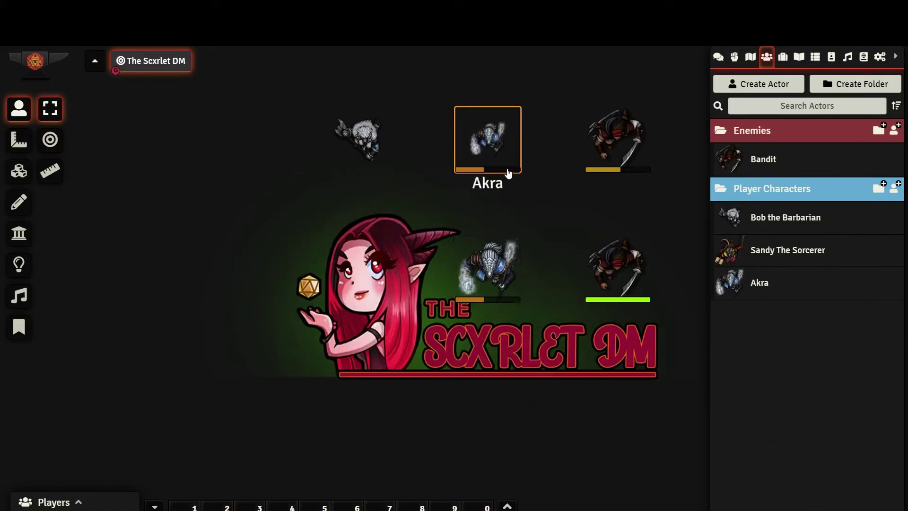
- Set the Akra token's image scale back to 1
right_click(489, 151)
left_click(432, 139)
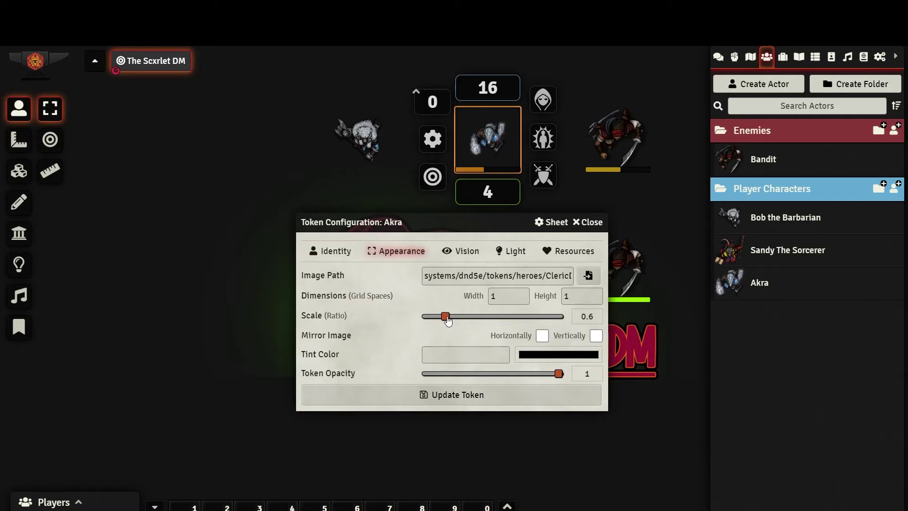
left_click_drag(444, 316, 464, 319)
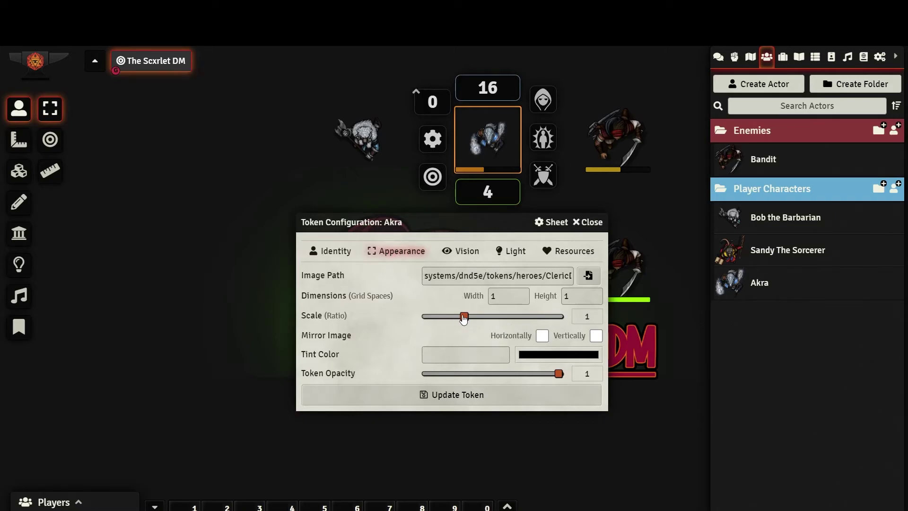
- Switch the Akra token's horizontal mirroring on and off and view the tint color choices
left_click(541, 335)
left_click(541, 336)
left_click(537, 361)
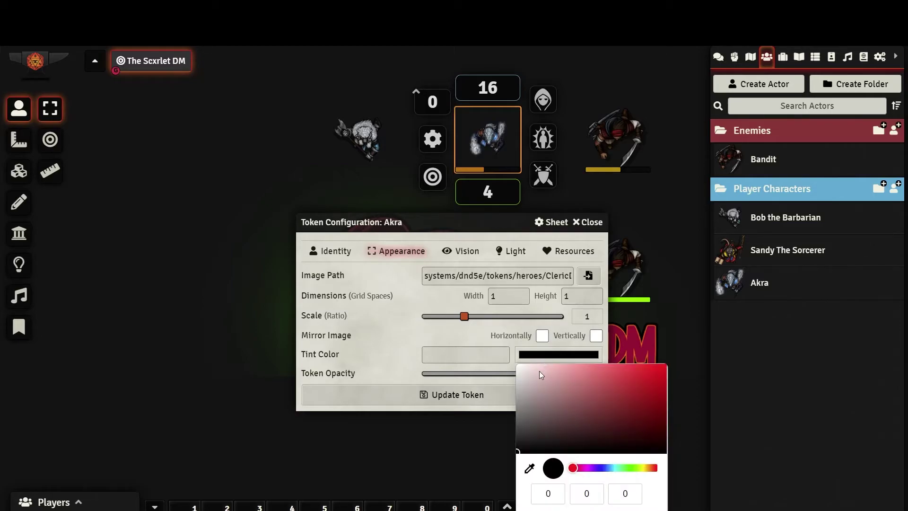
left_click(457, 209)
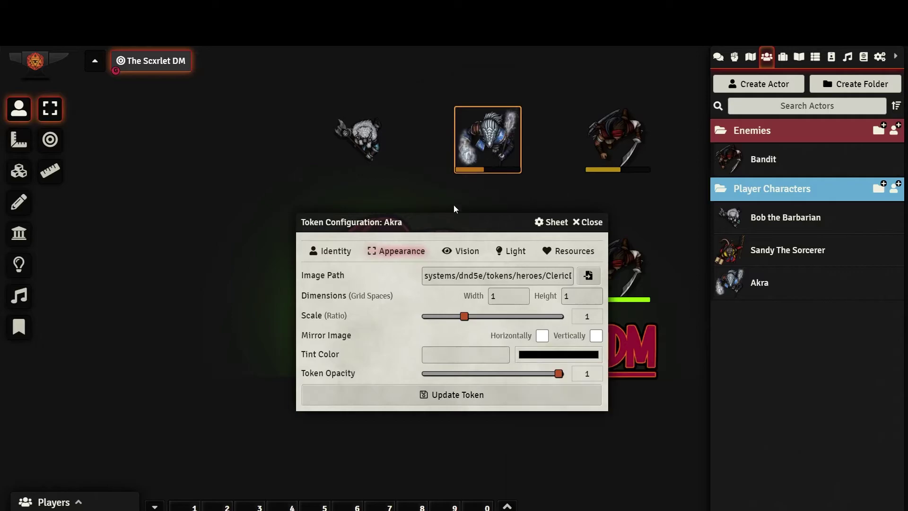
- Examine the Akra token's vision settings, including the dim and bright vision radius
left_click(475, 250)
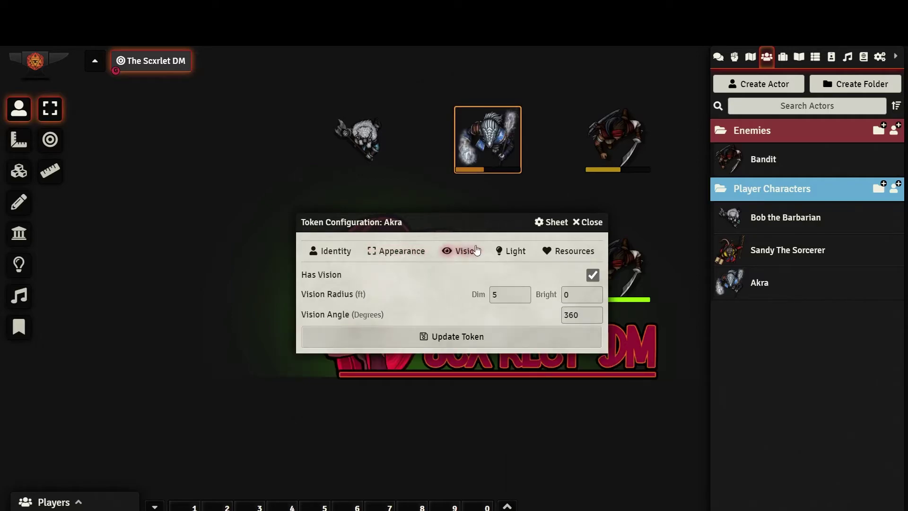
left_click(504, 294)
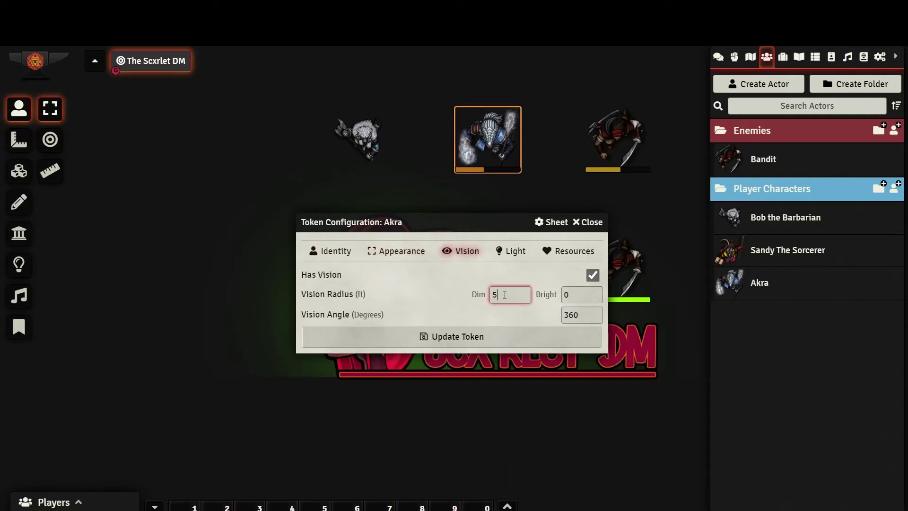
left_click(576, 293)
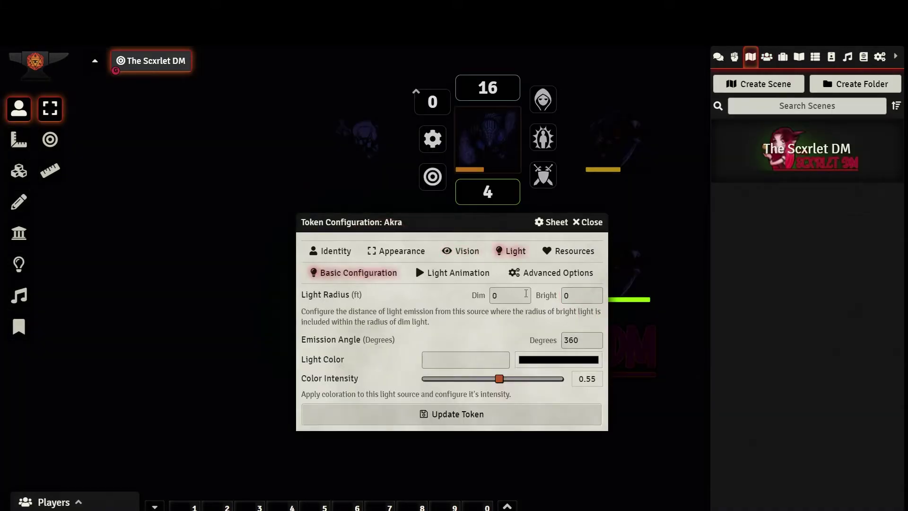
- Set the Akra token's light radius to 40 ft dim and 20 ft bright, with the orange light color #ea9606
left_click(522, 293)
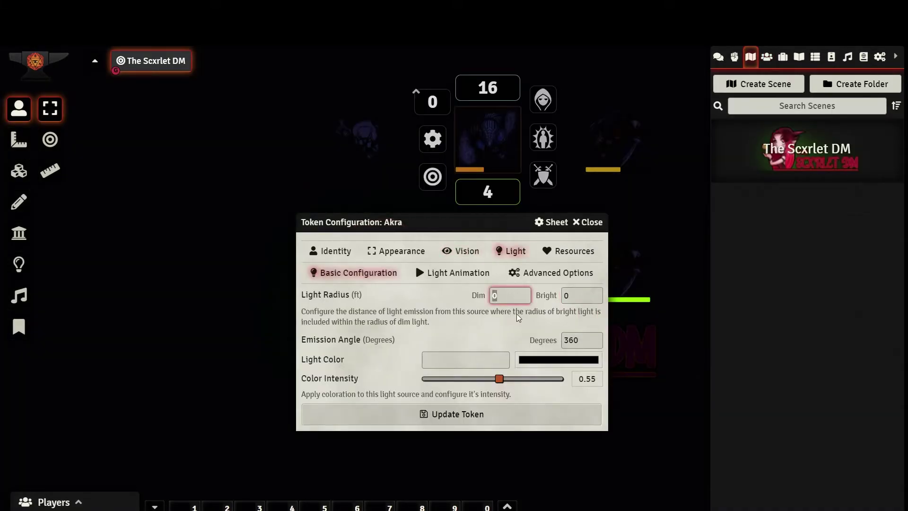
type("40")
key("Tab")
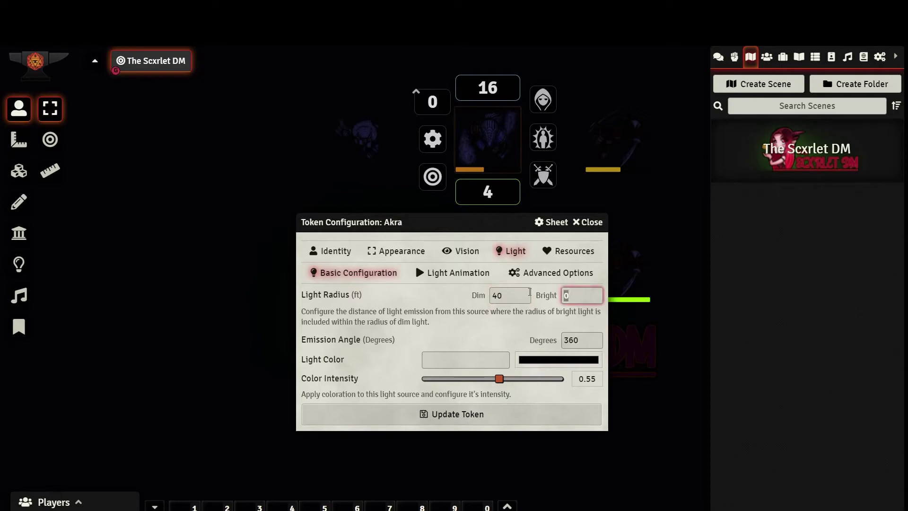
type("20")
left_click(544, 359)
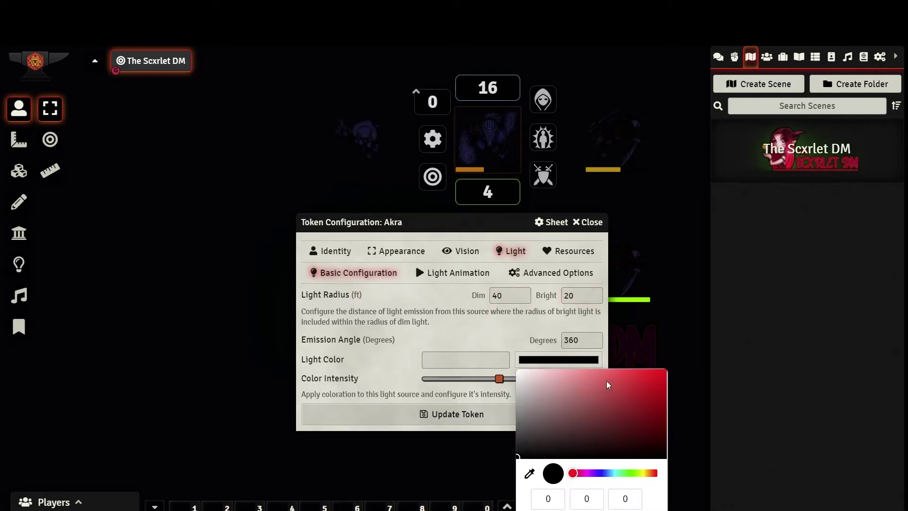
left_click(647, 473)
left_click(662, 376)
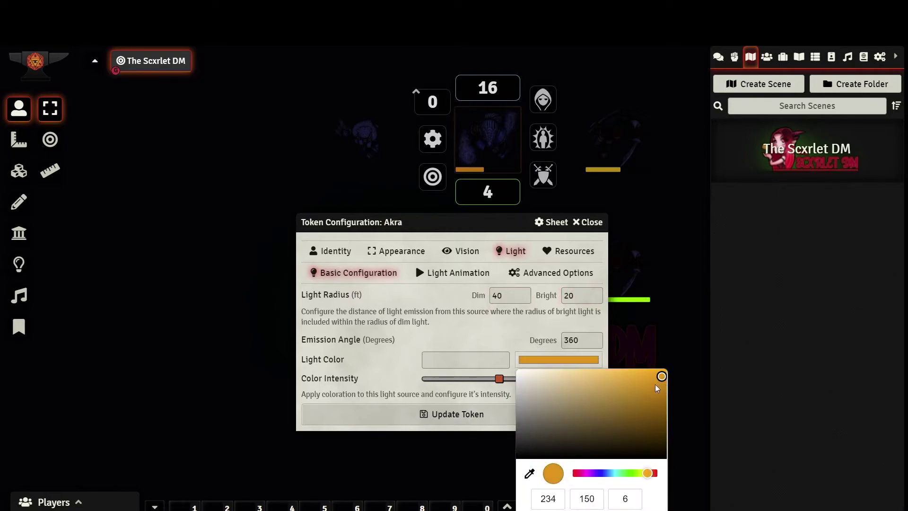
left_click(509, 341)
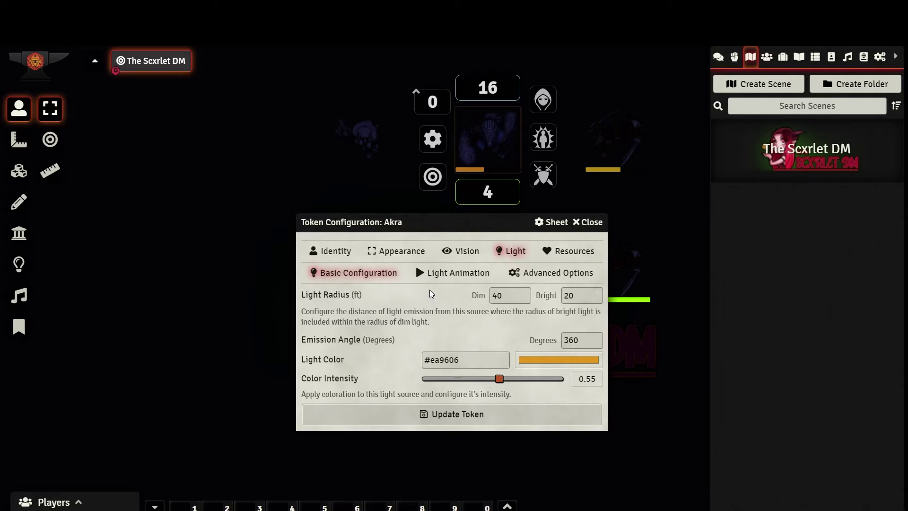
- Give the token's light a Torch animation with speed 5 and intensity 5, and update the token
left_click(440, 273)
left_click(559, 294)
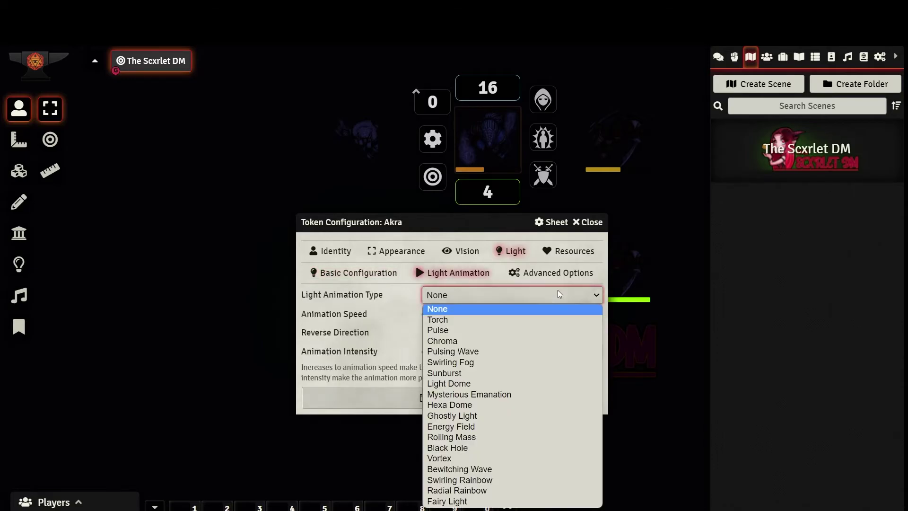
left_click(551, 320)
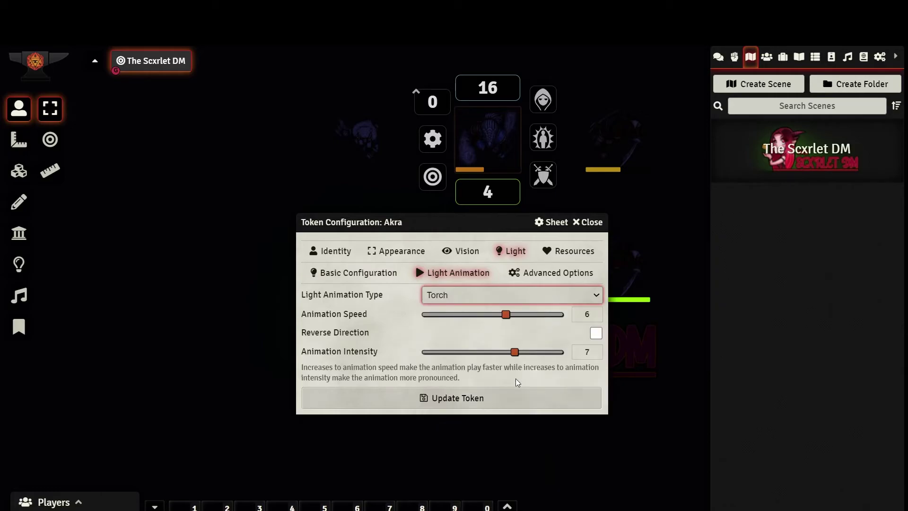
left_click_drag(506, 314, 493, 314)
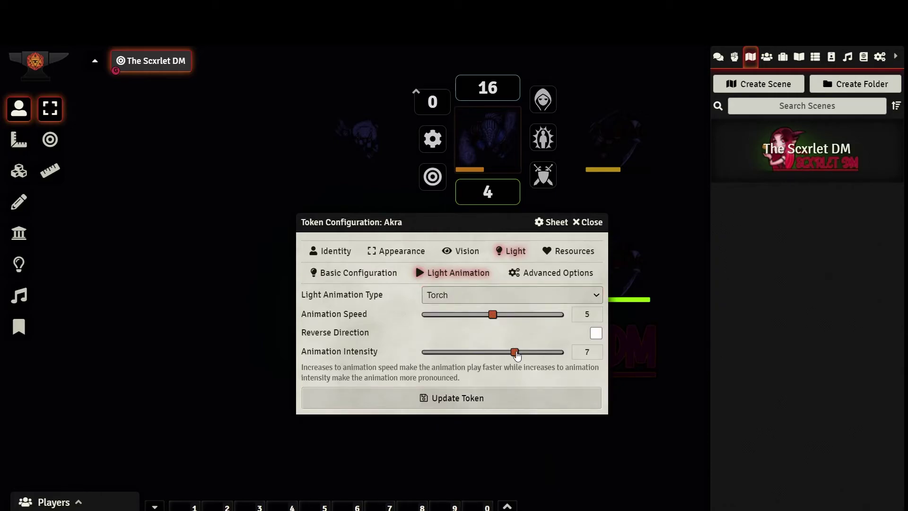
left_click_drag(516, 355, 488, 358)
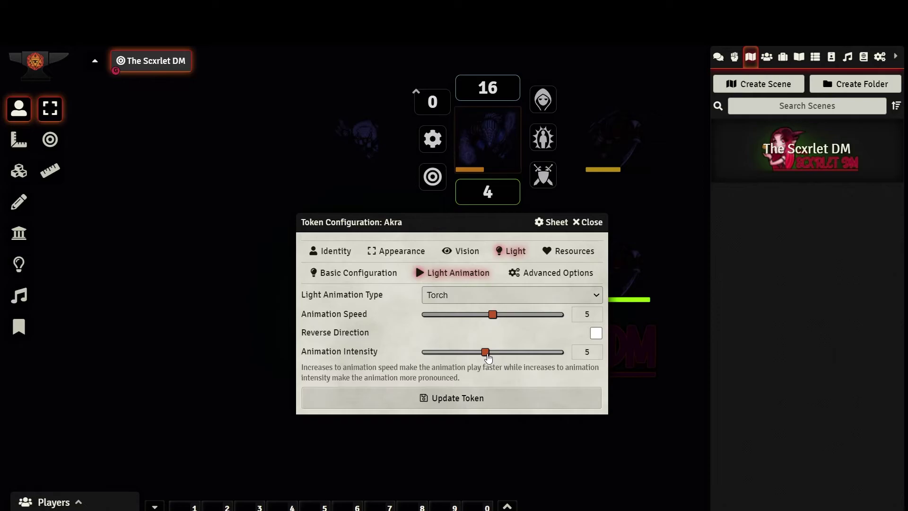
left_click(492, 397)
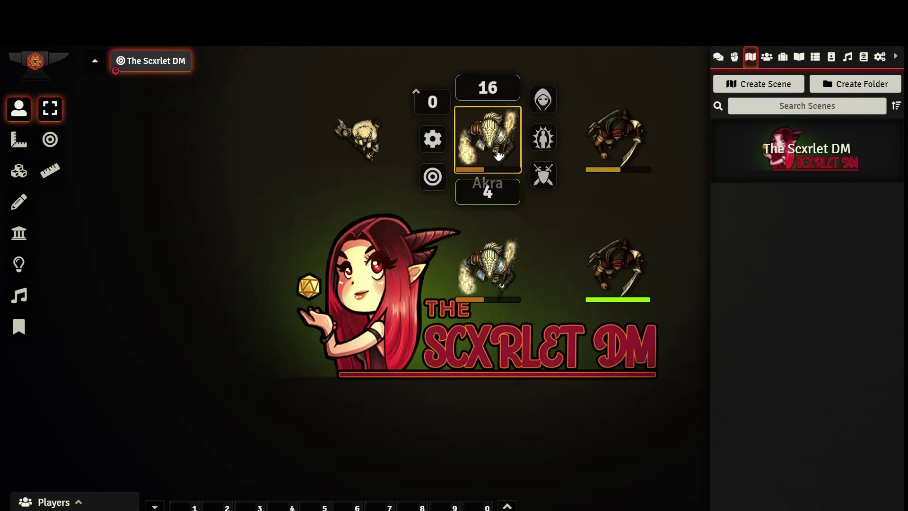
- Examine the Akra token's resource settings, including the bar display options and the attribute choices for bar 1 and bar 2
left_click(432, 138)
left_click(579, 230)
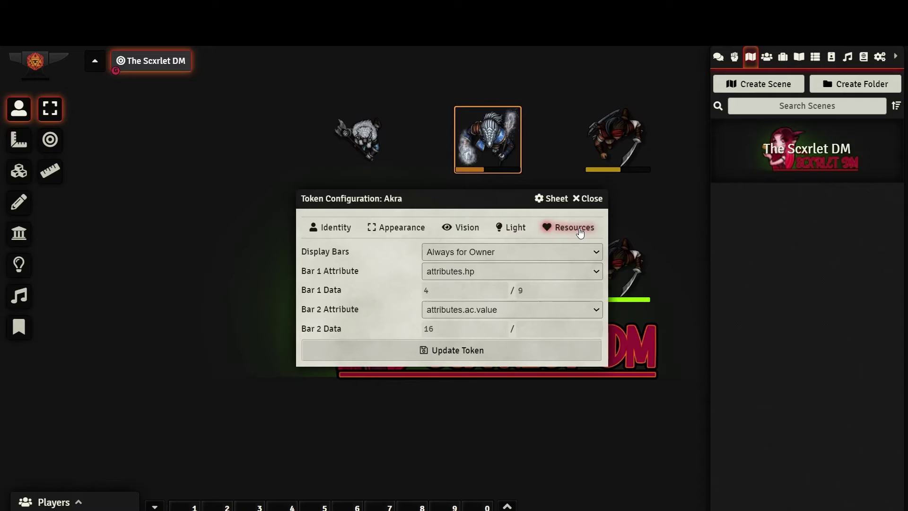
left_click(500, 249)
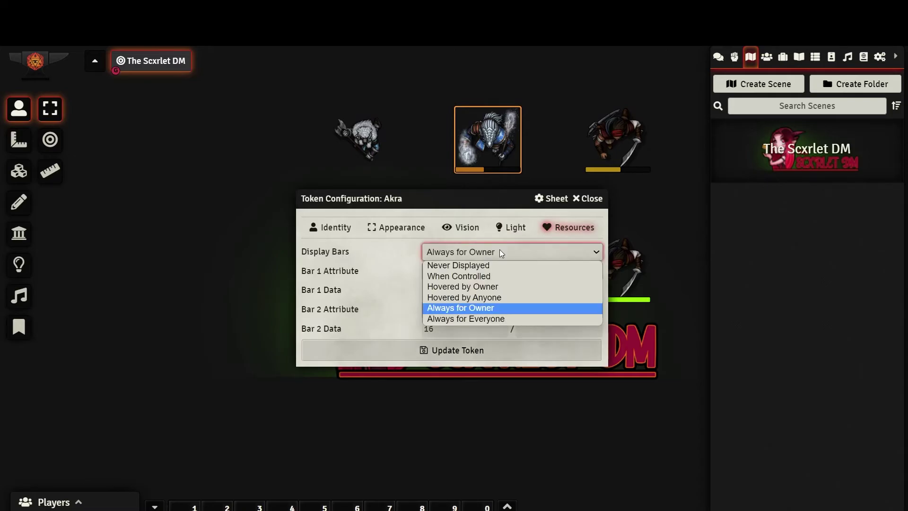
left_click(475, 274)
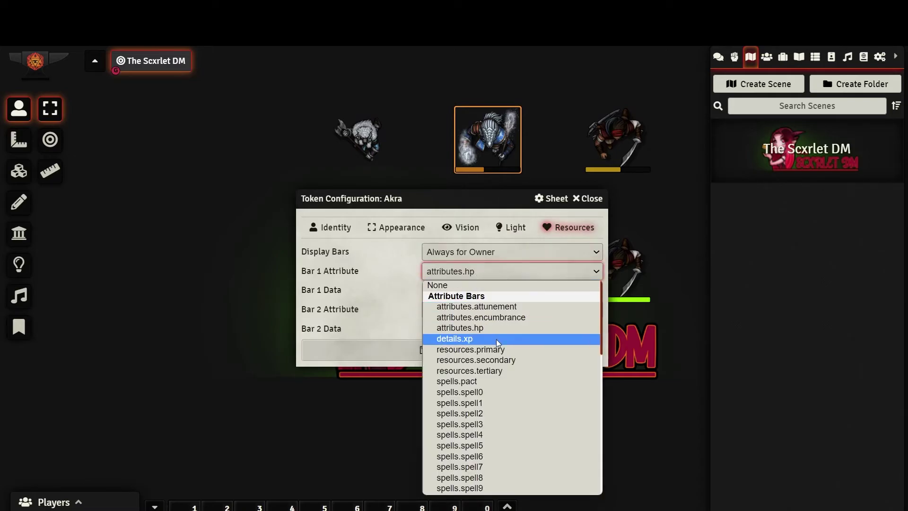
left_click(513, 328)
left_click(529, 310)
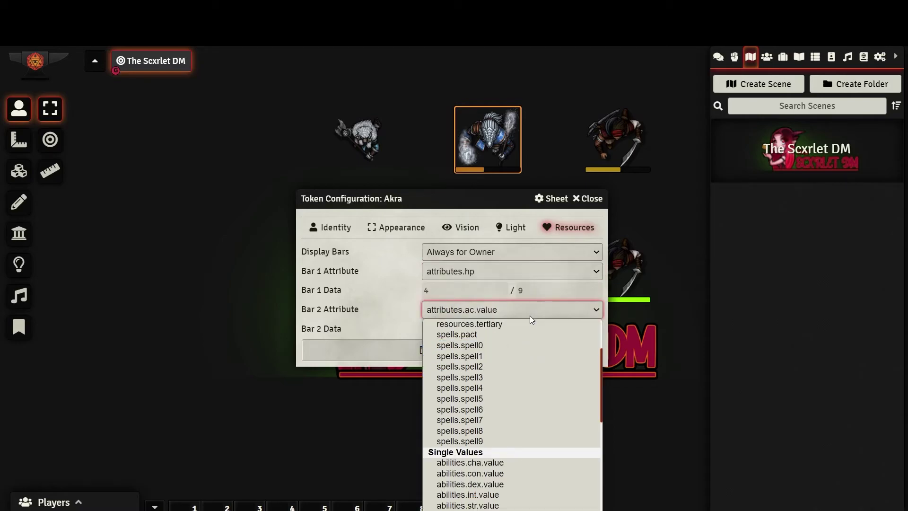
scroll(492, 340, "up", 5)
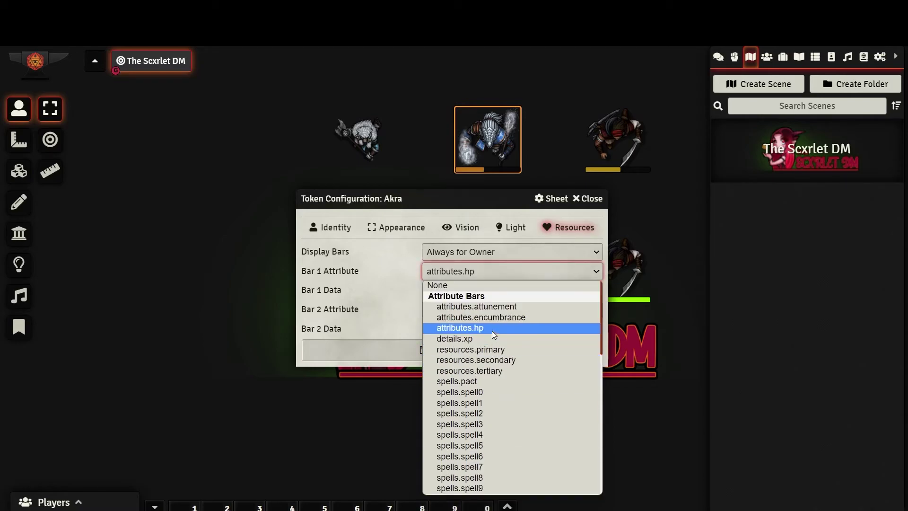
left_click(491, 331)
left_click(506, 348)
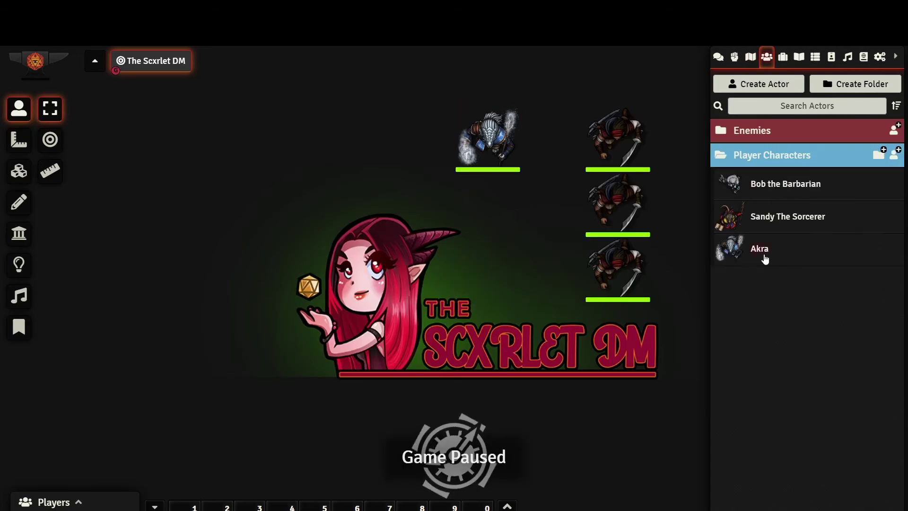
- Open Akra's character sheet from the actors directory and view its prototype token configuration
left_click(759, 249)
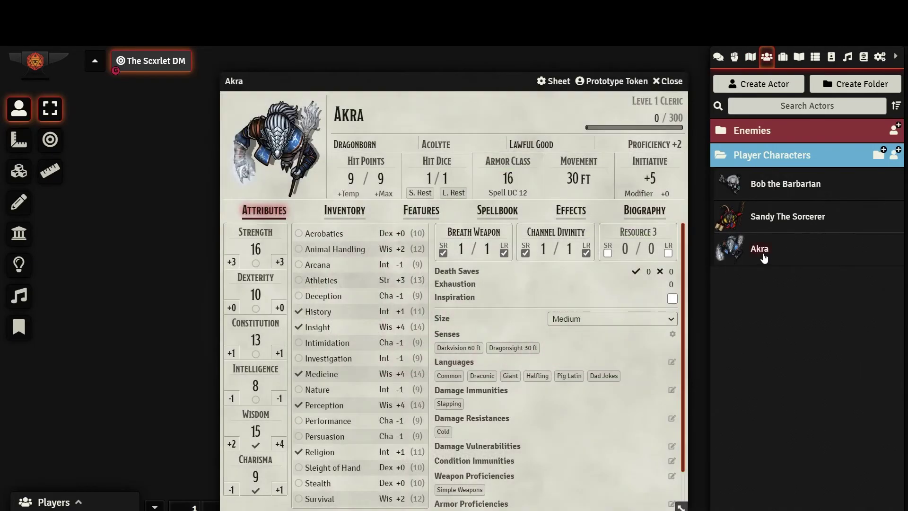
left_click_drag(597, 84, 377, 69)
left_click(511, 144)
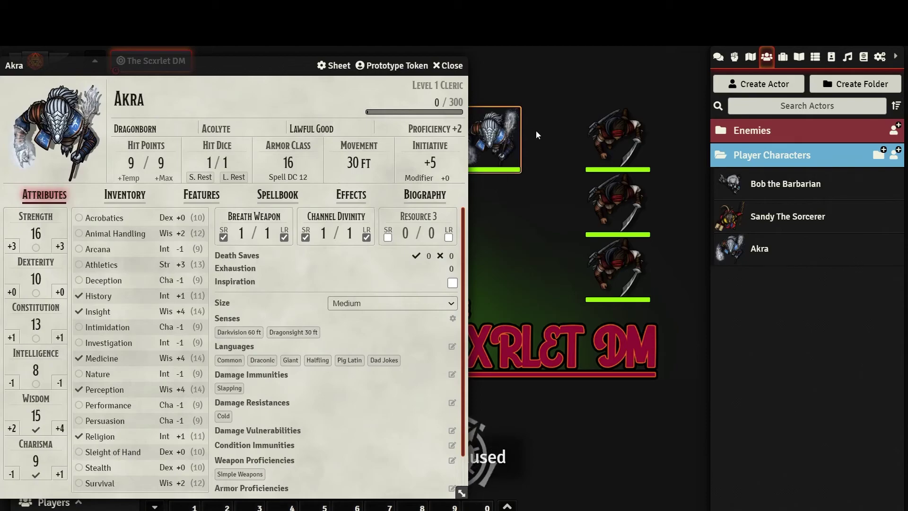
left_click_drag(284, 64, 442, 73)
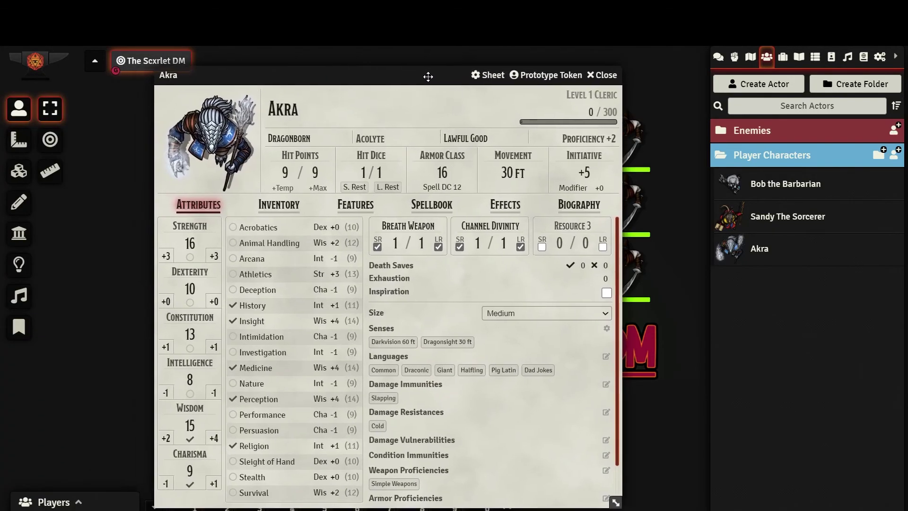
left_click(551, 76)
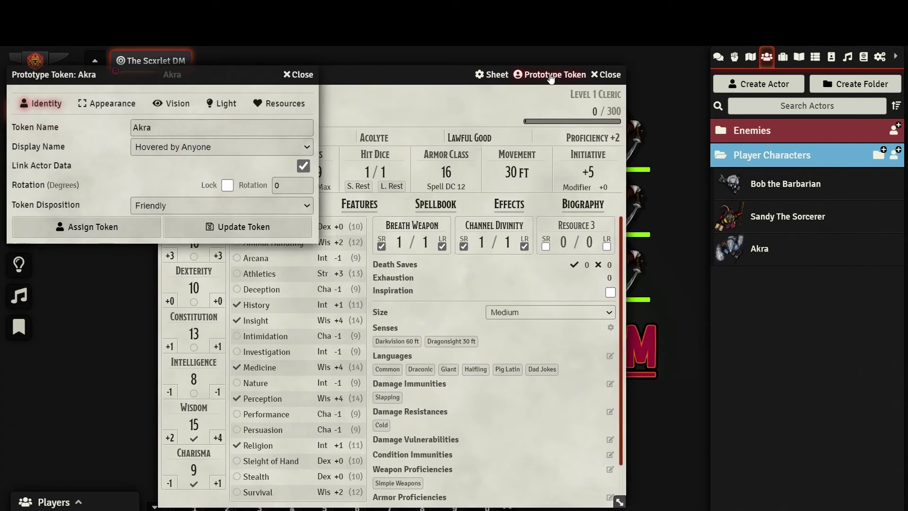
left_click(551, 78)
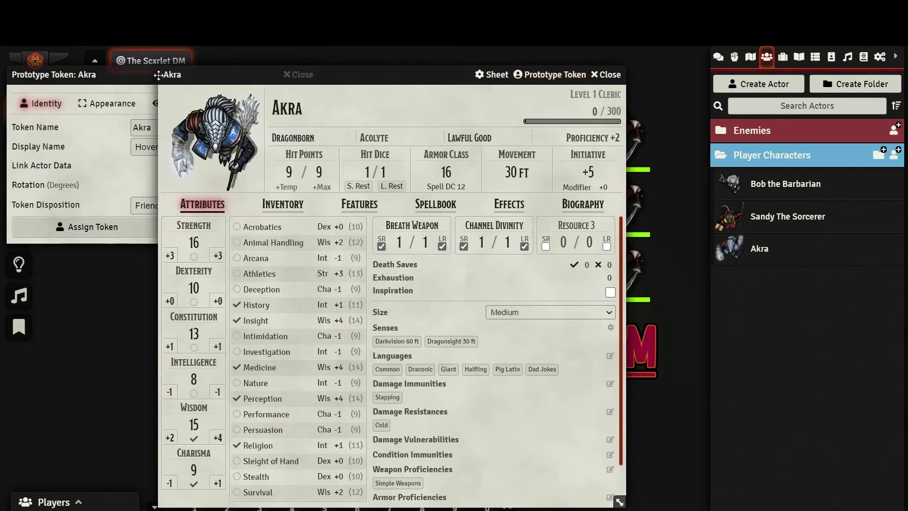
left_click(551, 77)
key("Escape")
- Open Akra's sheet from the token placed on the scene and access that token's own configuration
double_click(492, 154)
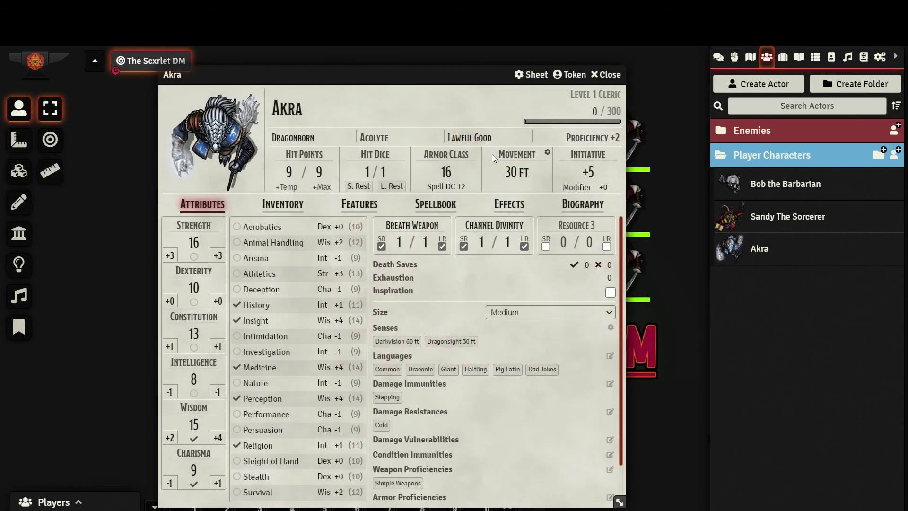
left_click(577, 79)
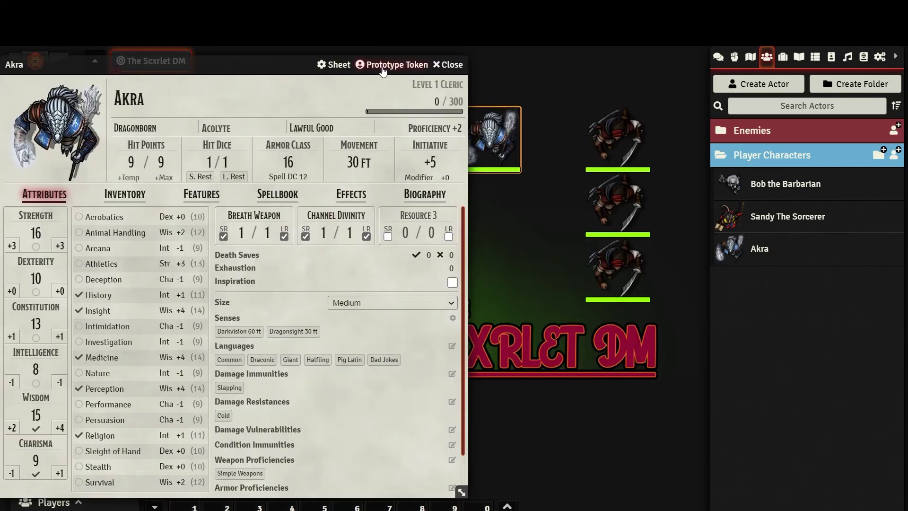
- Minimize Akra's sheet and assign the selected Akra token's configuration to the actor's prototype token
double_click(337, 73)
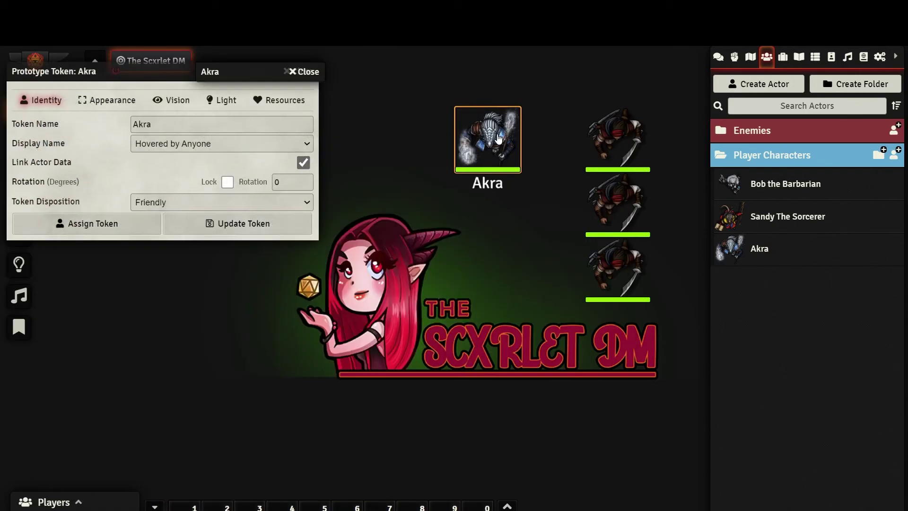
left_click(97, 224)
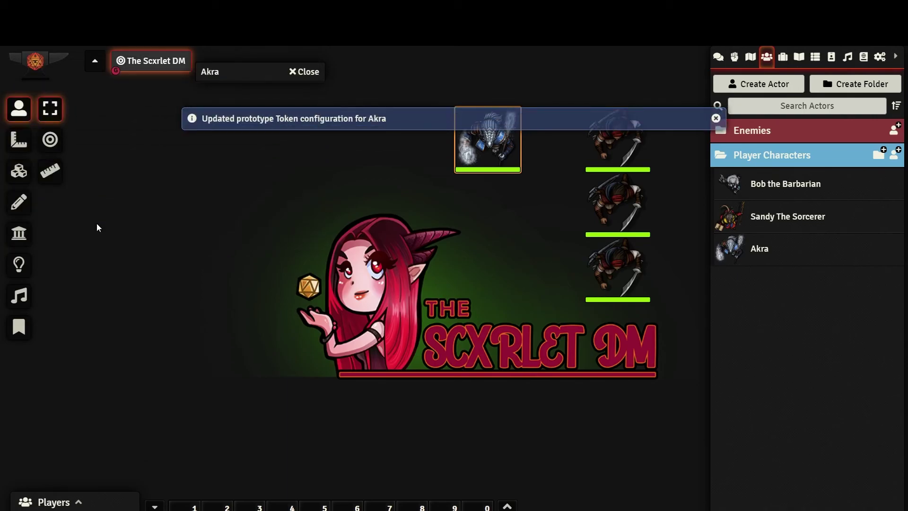